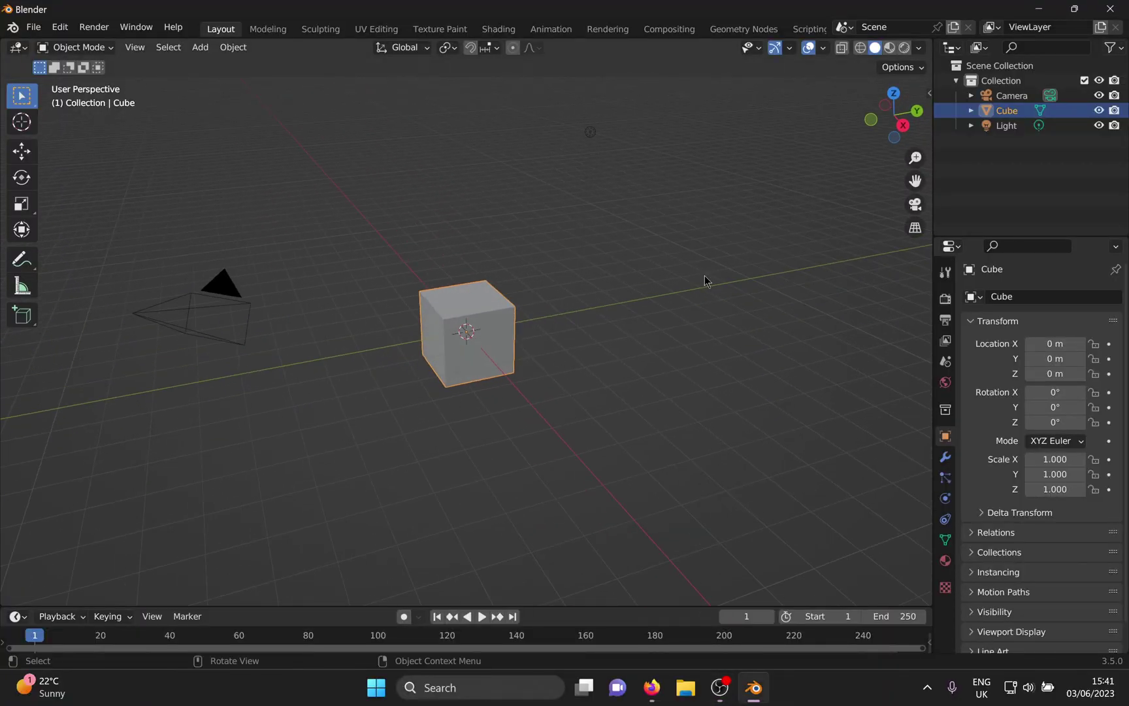
Check the Screencast Keys settings in the viewport sidebar
key("n")
left_click(925, 232)
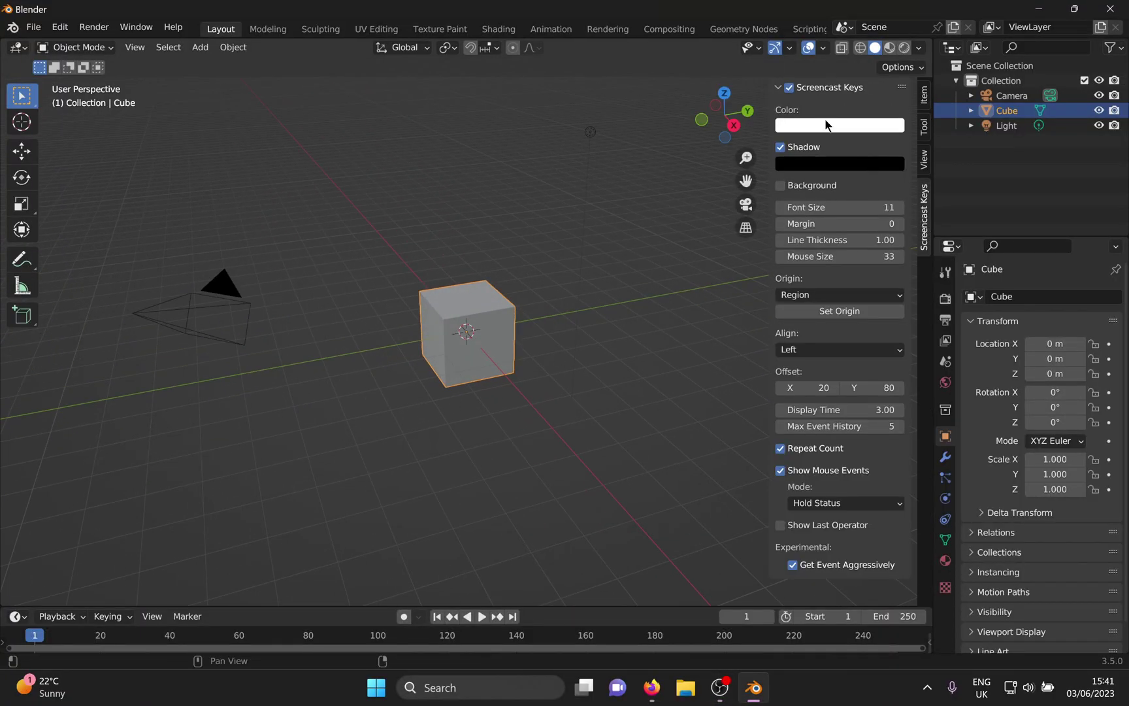
key("n")
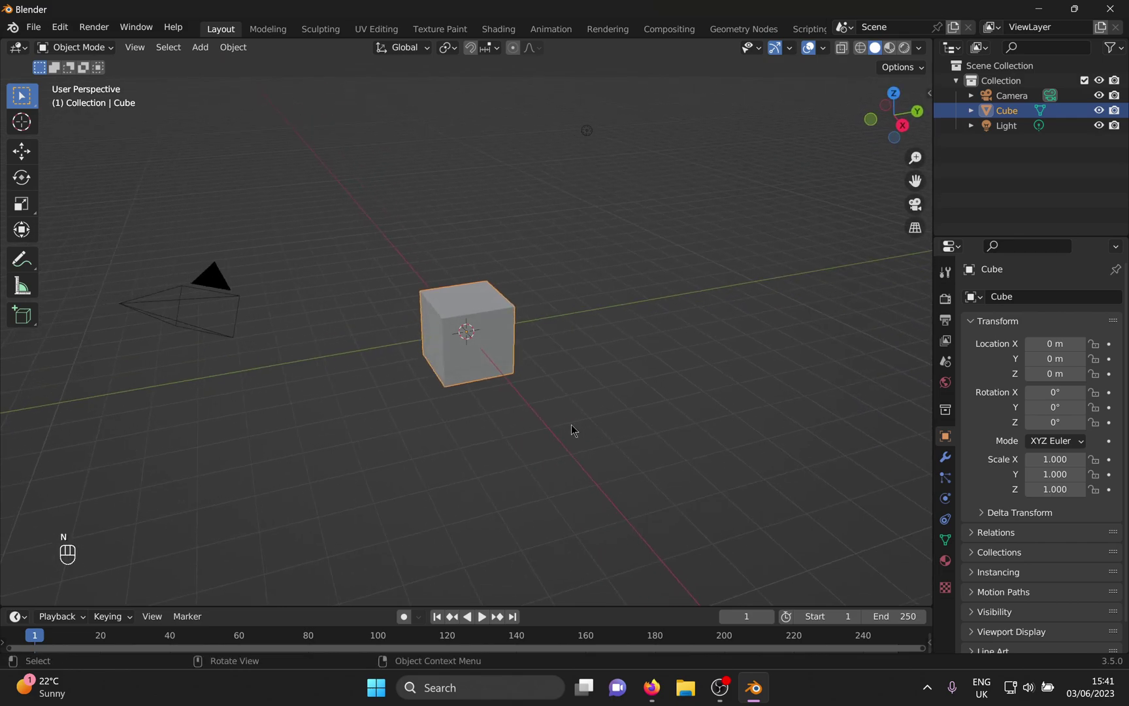
Delete the default cube, camera and light from the scene
key("a")
key("x")
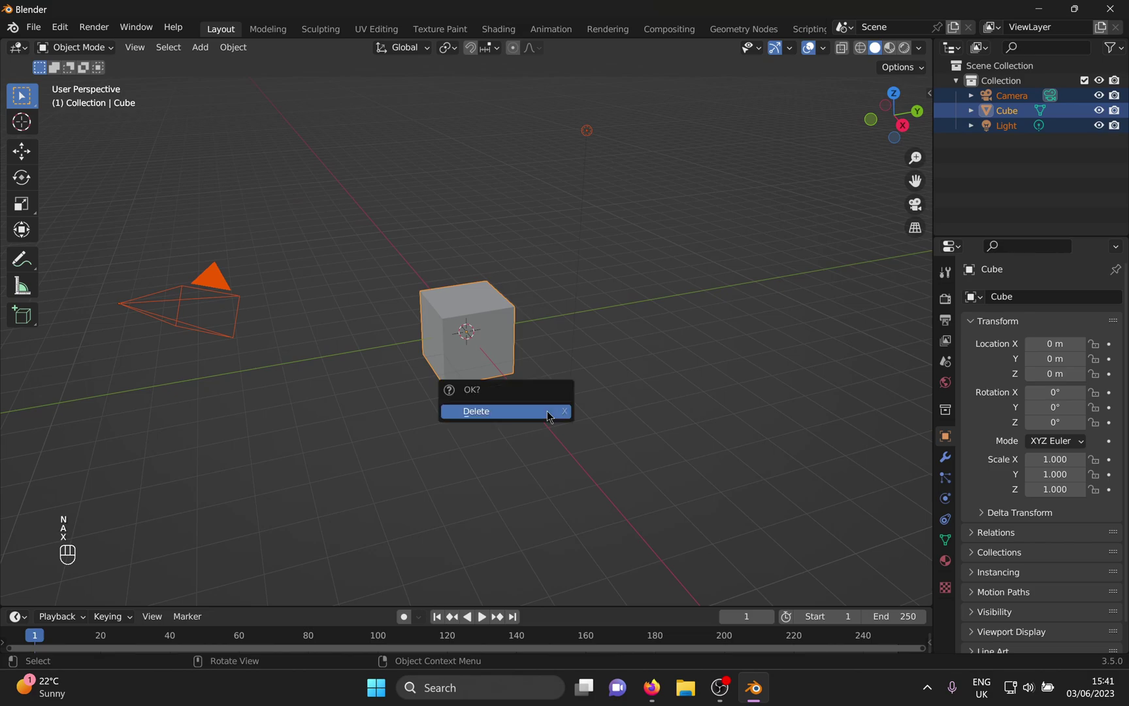
left_click(547, 411)
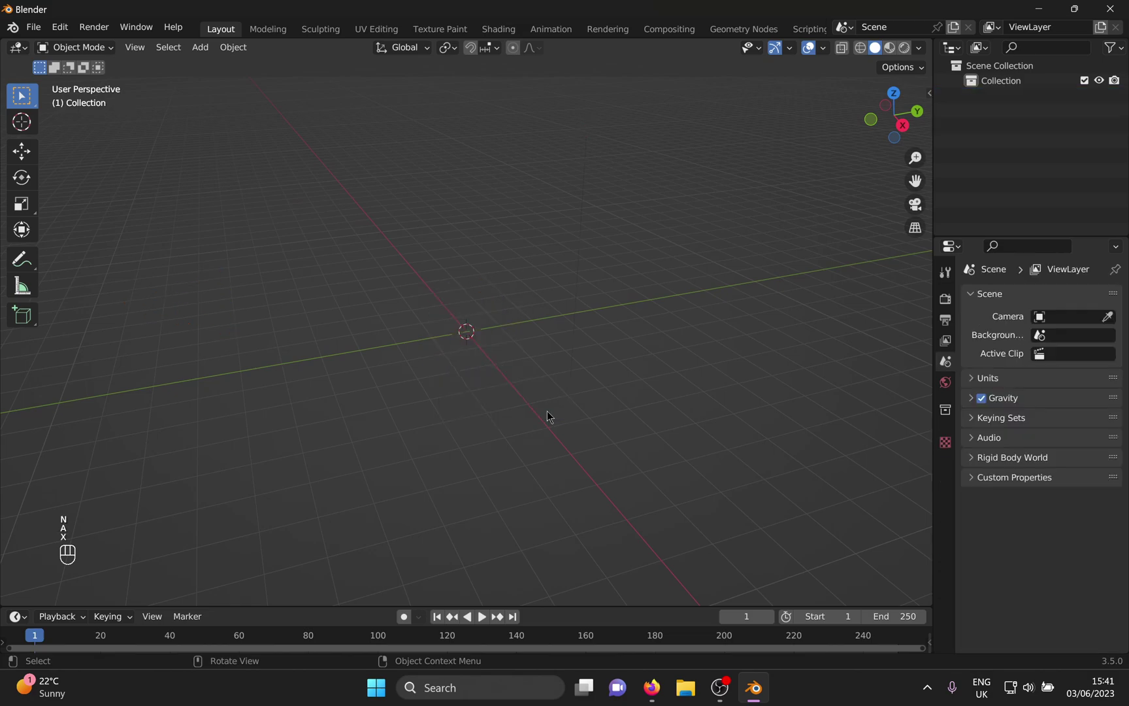
Filter the Preferences add-ons list by 'curve' to reach Extra Objects
left_click(57, 29)
left_click(106, 243)
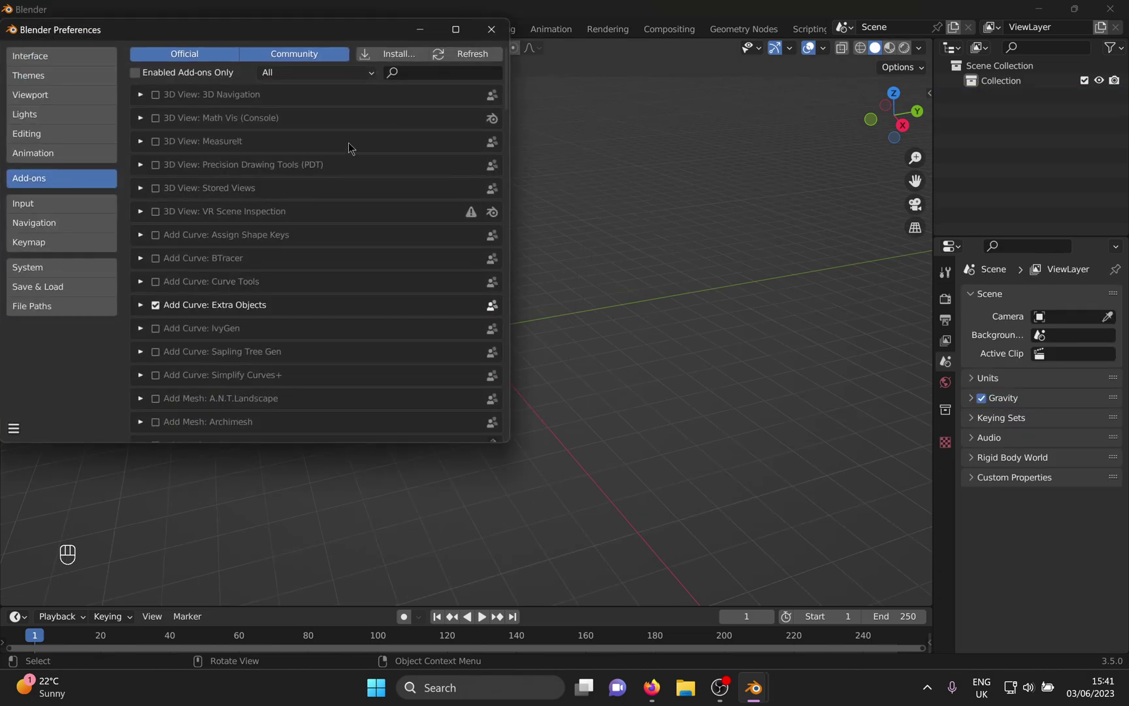
left_click(457, 74)
type("curve")
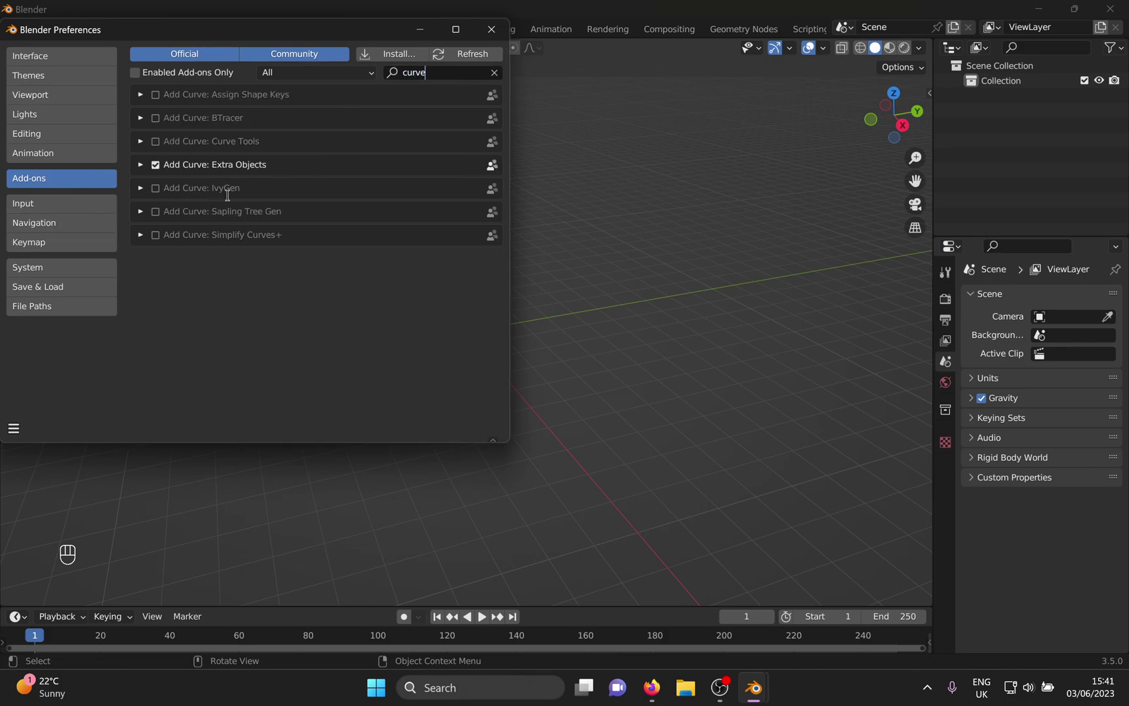
Add an Archimedean spiral curve and view it from the top
left_click(491, 29)
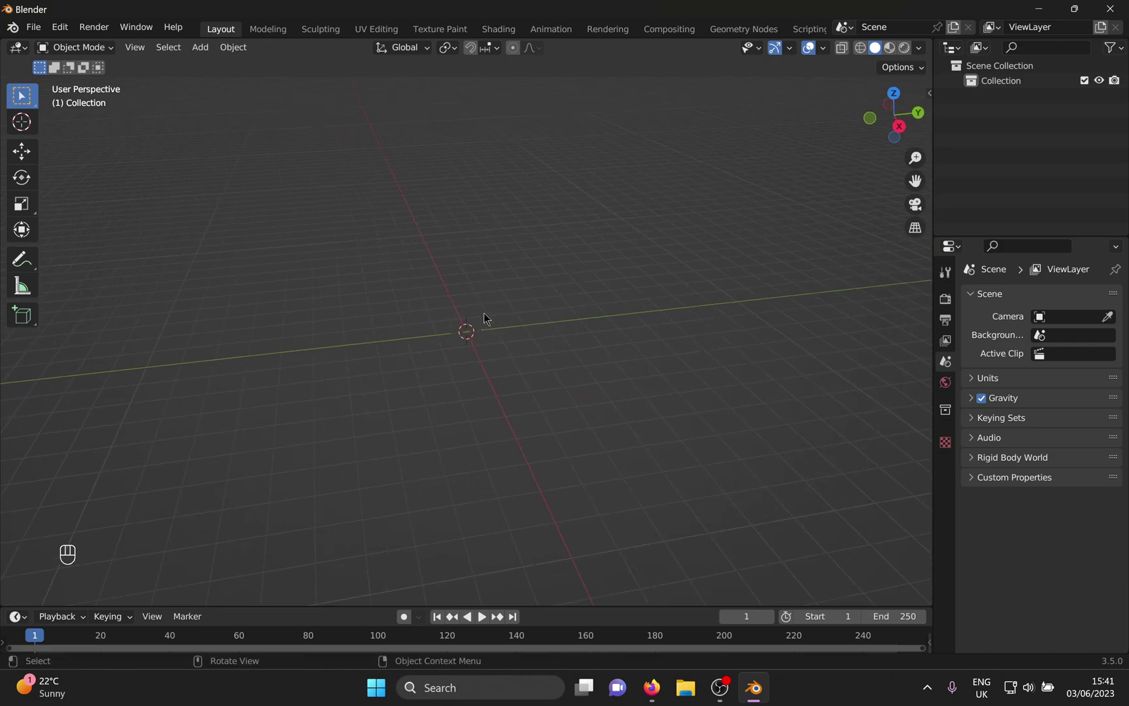
key("shift+a")
mouse_move(486, 319)
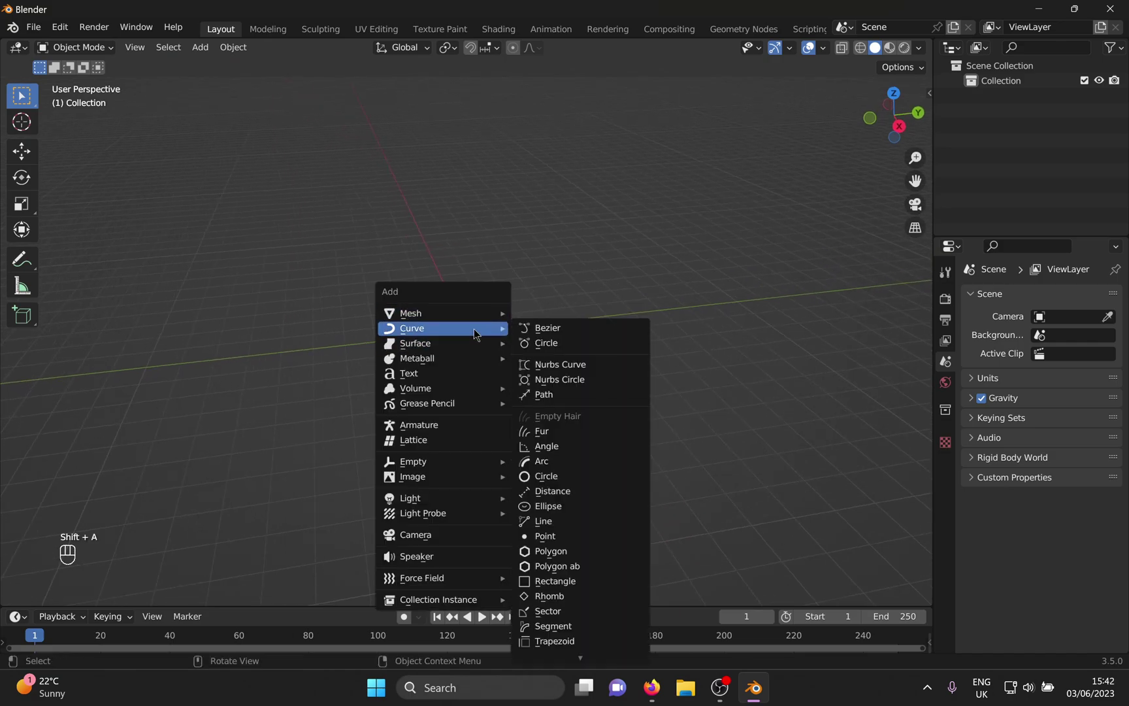
mouse_move(575, 652)
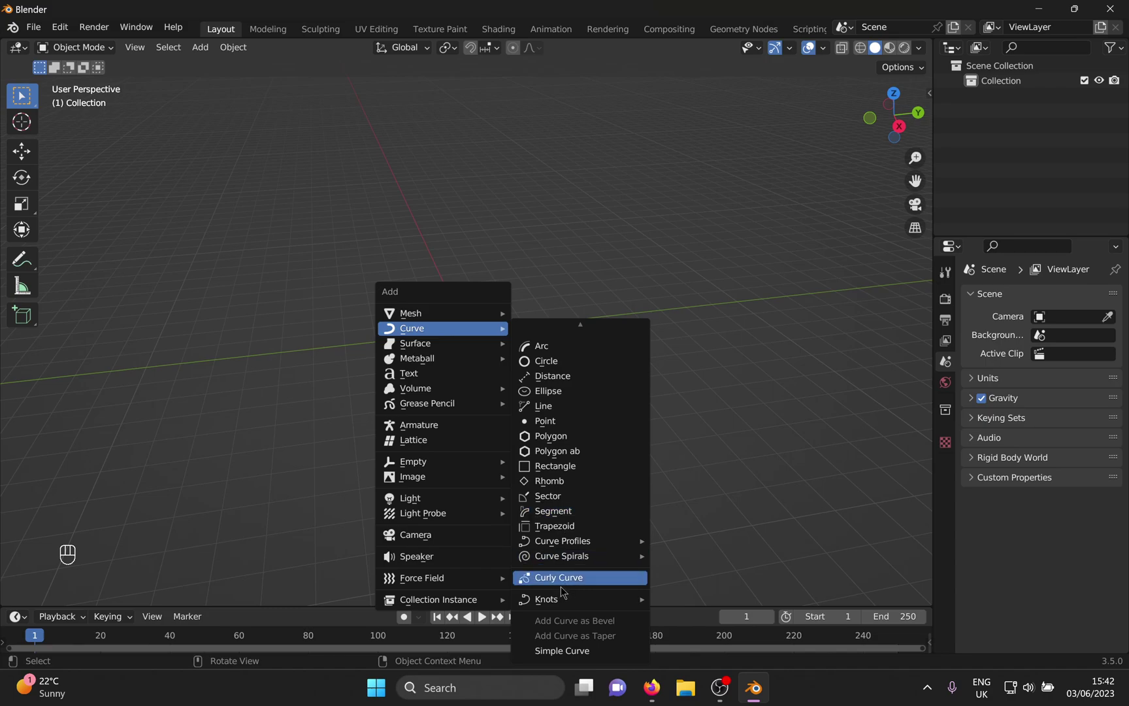
mouse_move(568, 556)
left_click(694, 550)
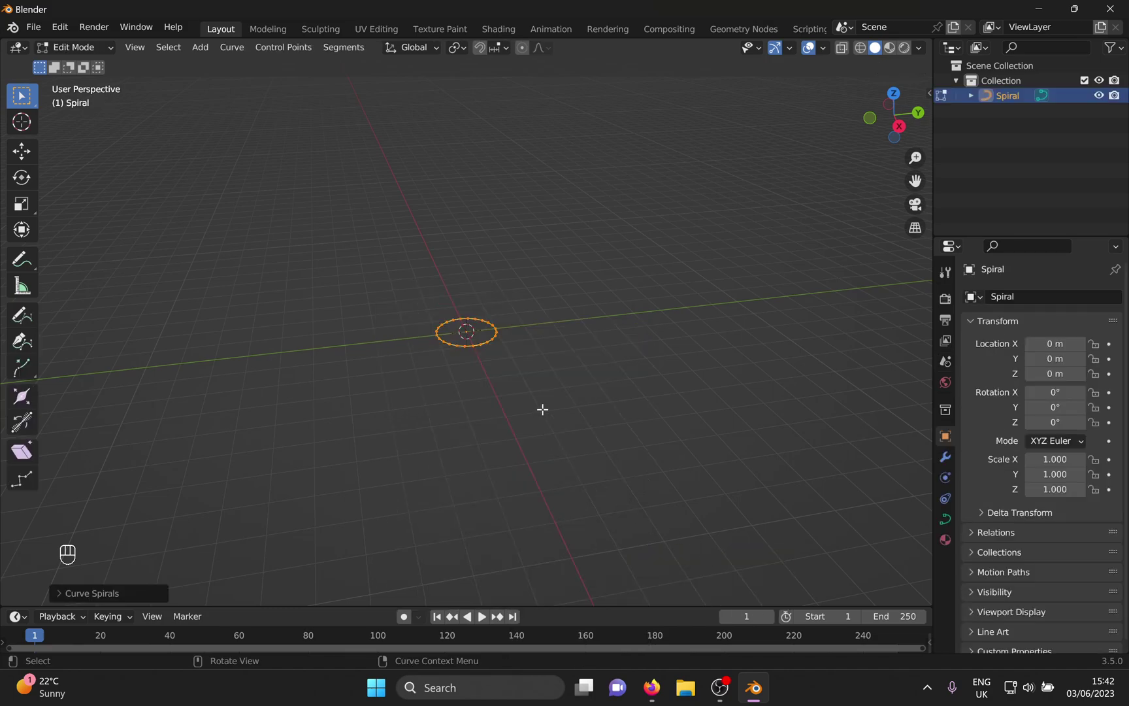
left_click(898, 94)
left_click(897, 88)
scroll(467, 324, "up", 6)
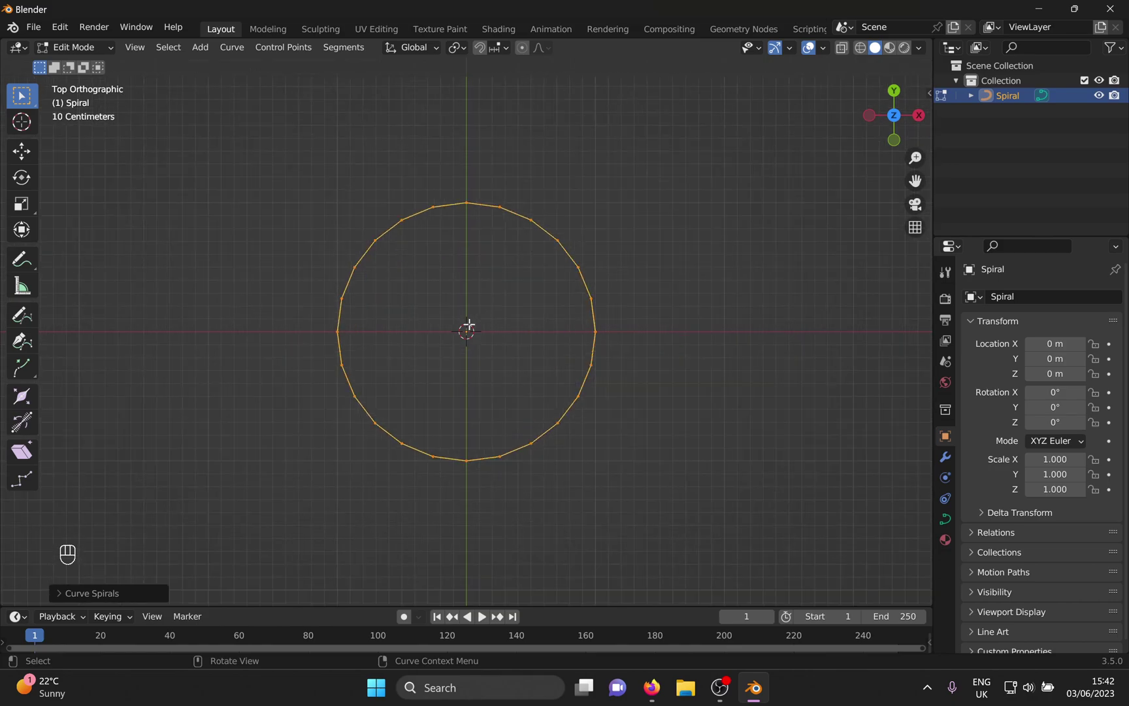
scroll(468, 325, "up", 1)
Give the spiral 20 turns, radius growth 0.10 and radius 0
left_click(62, 593)
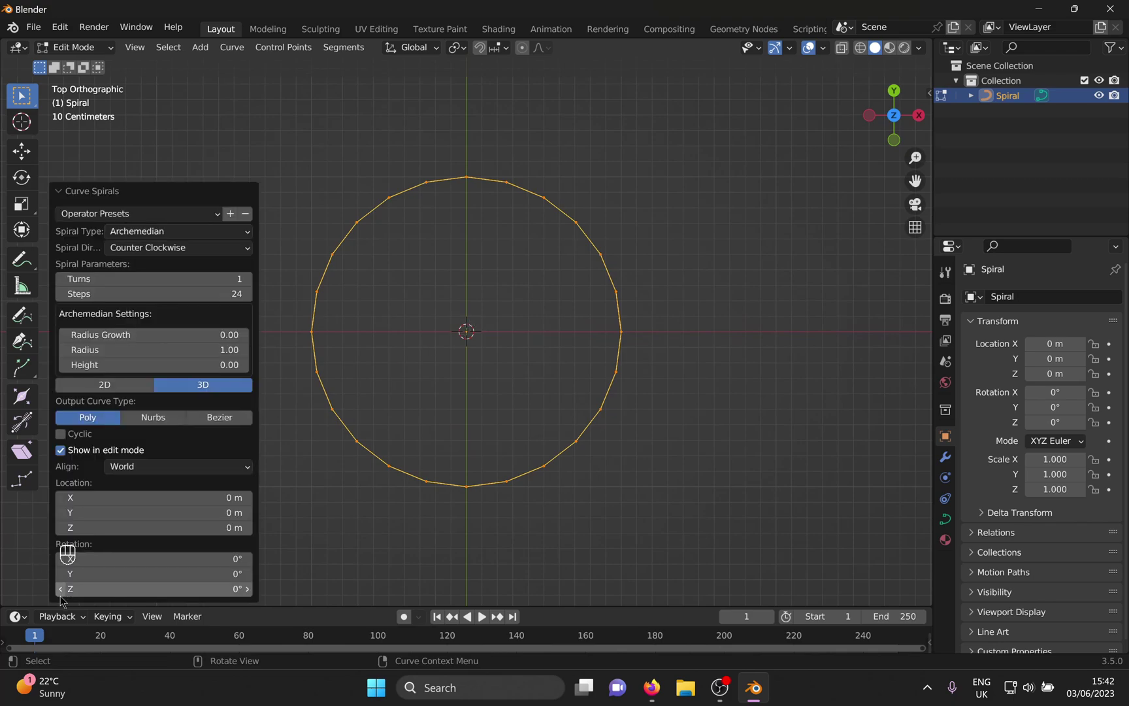
left_click(139, 277)
type("20")
key("Return")
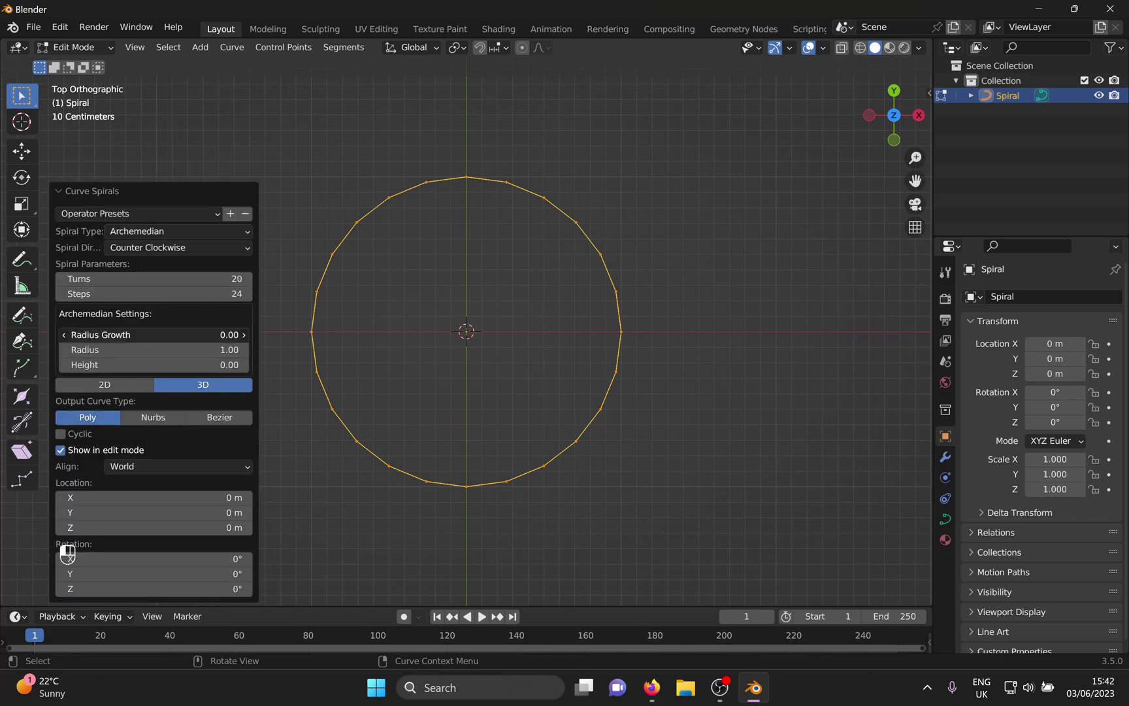
left_click_drag(151, 334, 435, 336)
left_click(151, 335)
type("0.1")
key("Return")
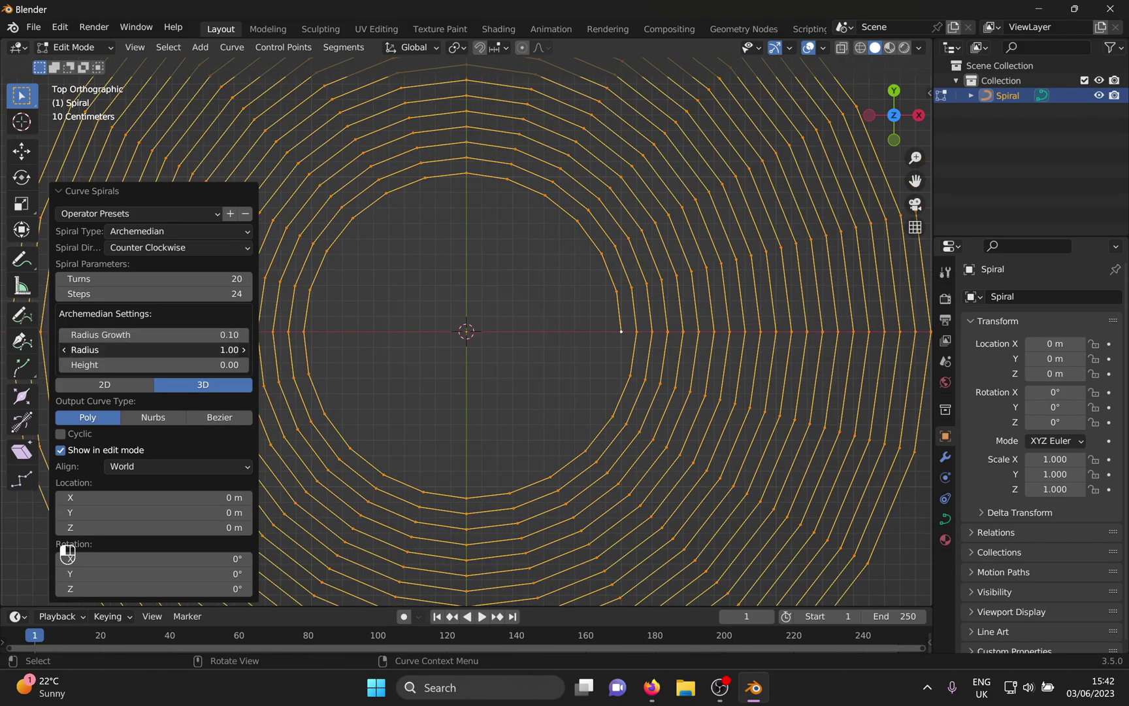
mouse_move(145, 350)
left_mouse_down()
mouse_move(683, 351)
mouse_move(145, 351)
left_mouse_up()
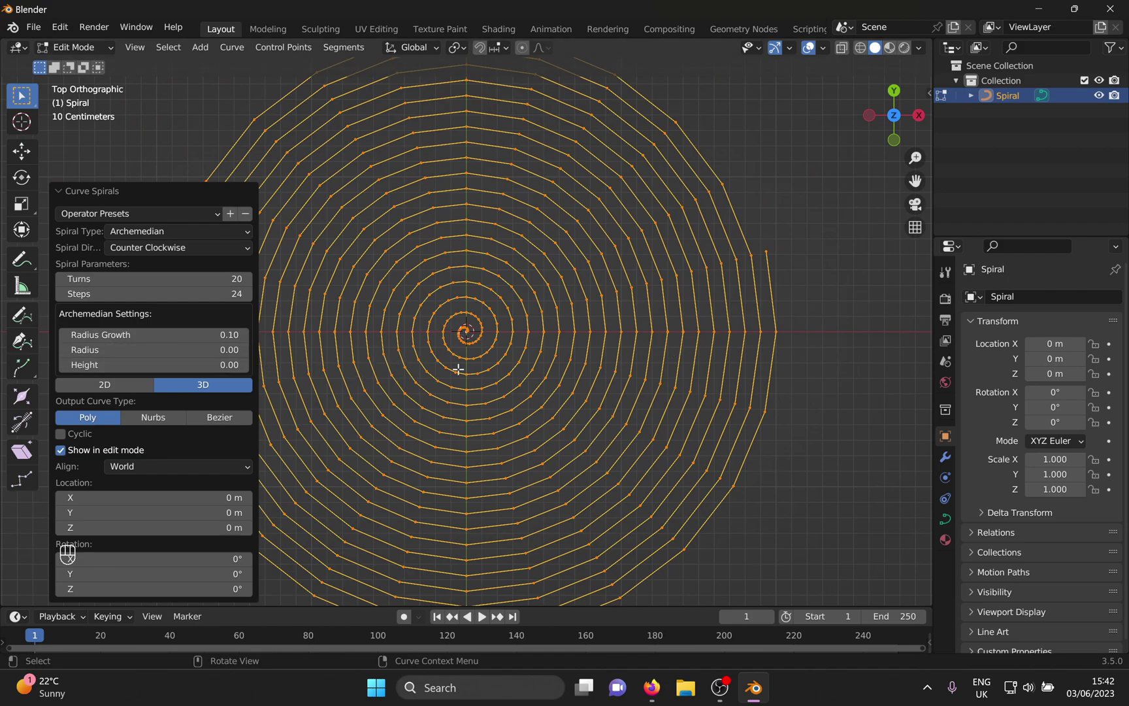
middle_click_drag(484, 369, 587, 369)
Scale the spiral to 0.5 and rotate it 90° on X and 180° on Z
type("s")
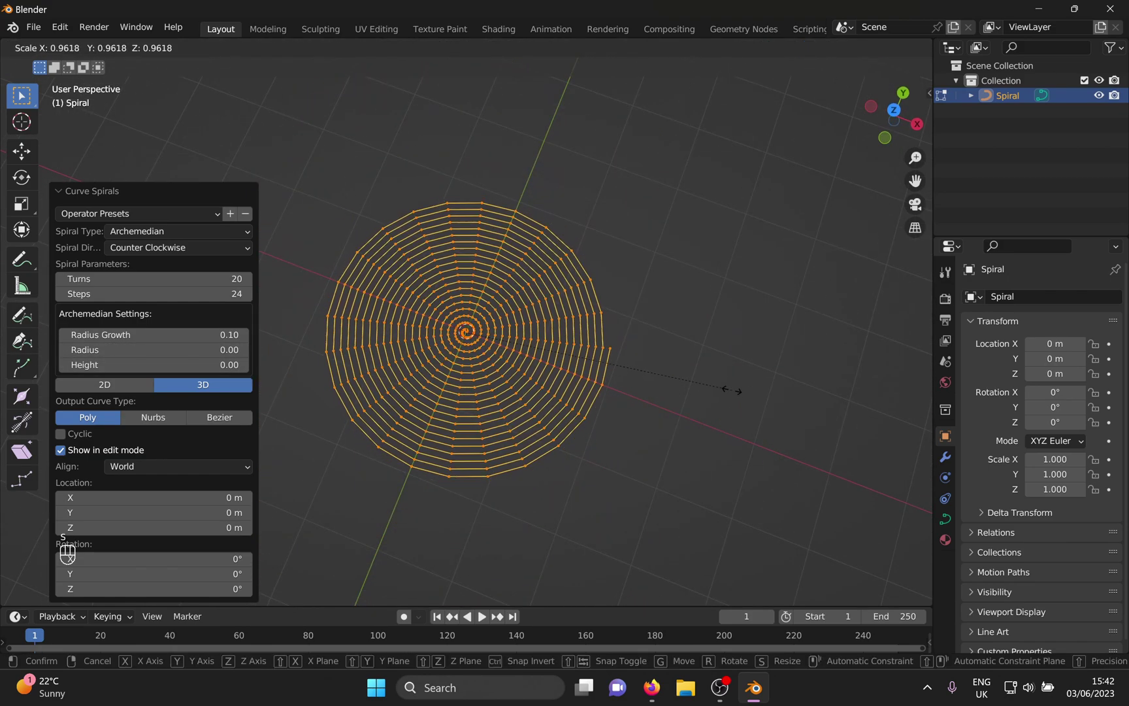
type("0.5")
key("Return")
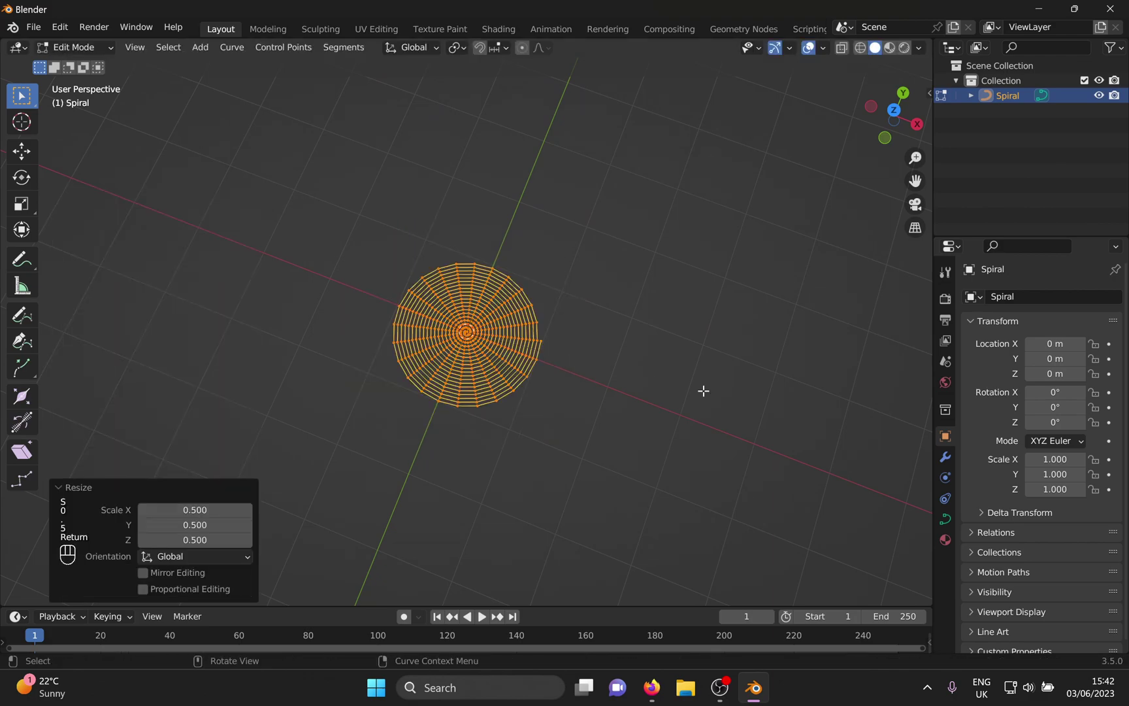
type("rx90")
key("Return")
middle_click_drag(611, 395, 580, 294)
type("rz180")
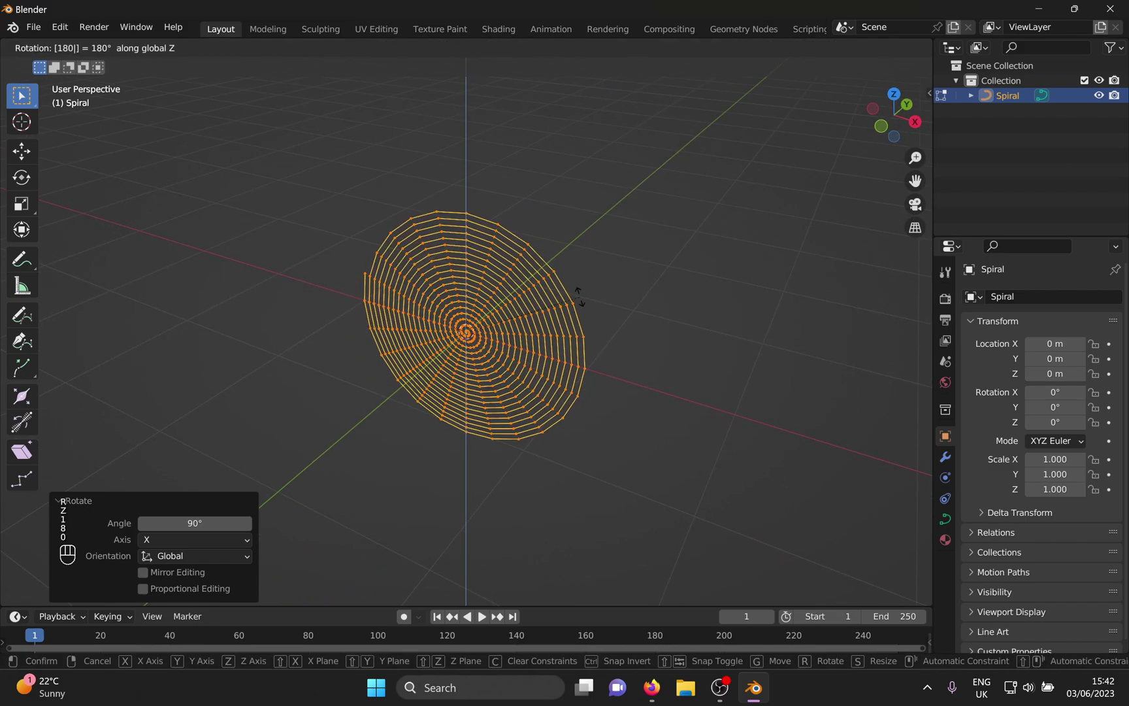
key("Return")
In front view, raise the spiral about 1 m and rotate it about -96.9° on Y
left_click(880, 126)
scroll(676, 395, "up", 2)
key("g")
key("z")
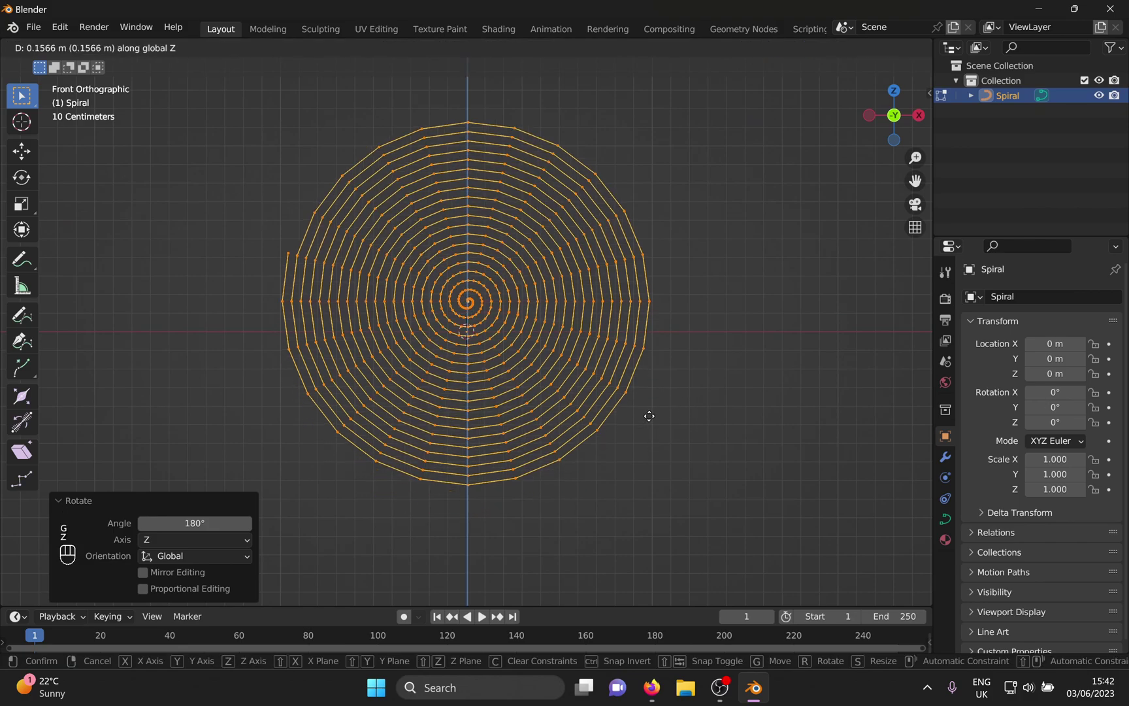
left_click(630, 266)
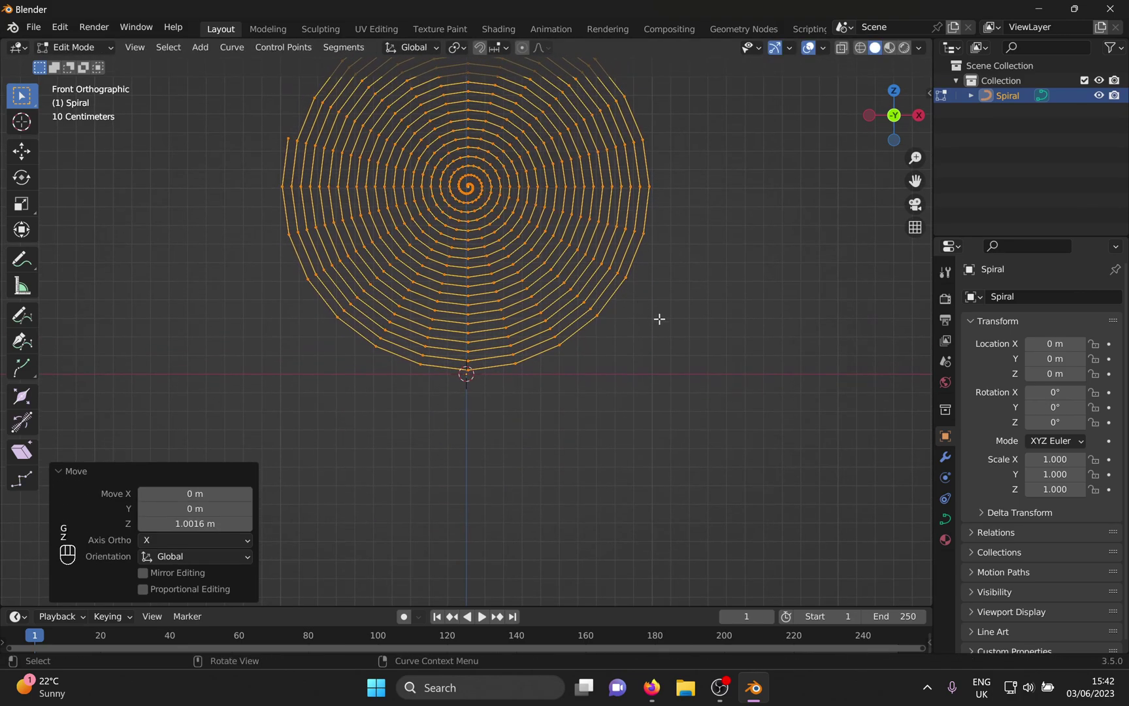
key("r")
key("y")
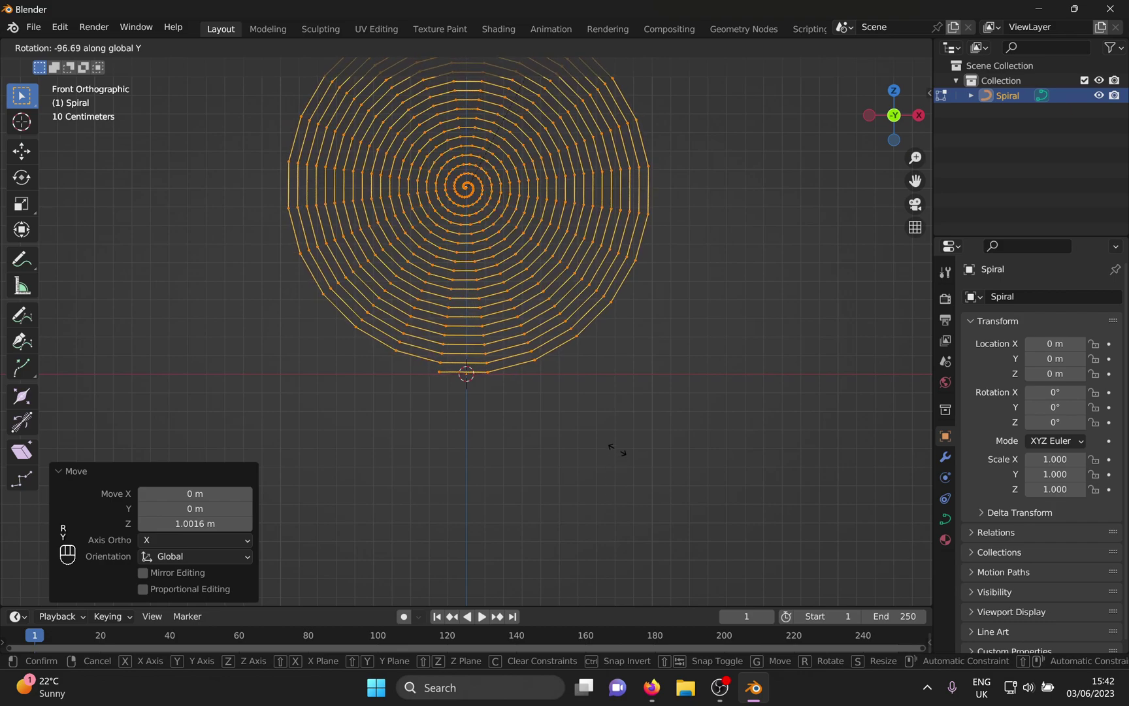
left_click(617, 448)
Nudge the spiral points slightly, return to Object Mode and deselect
key("g")
left_click(524, 512)
key("Tab")
middle_click_drag(604, 411, 572, 431)
left_click(572, 431)
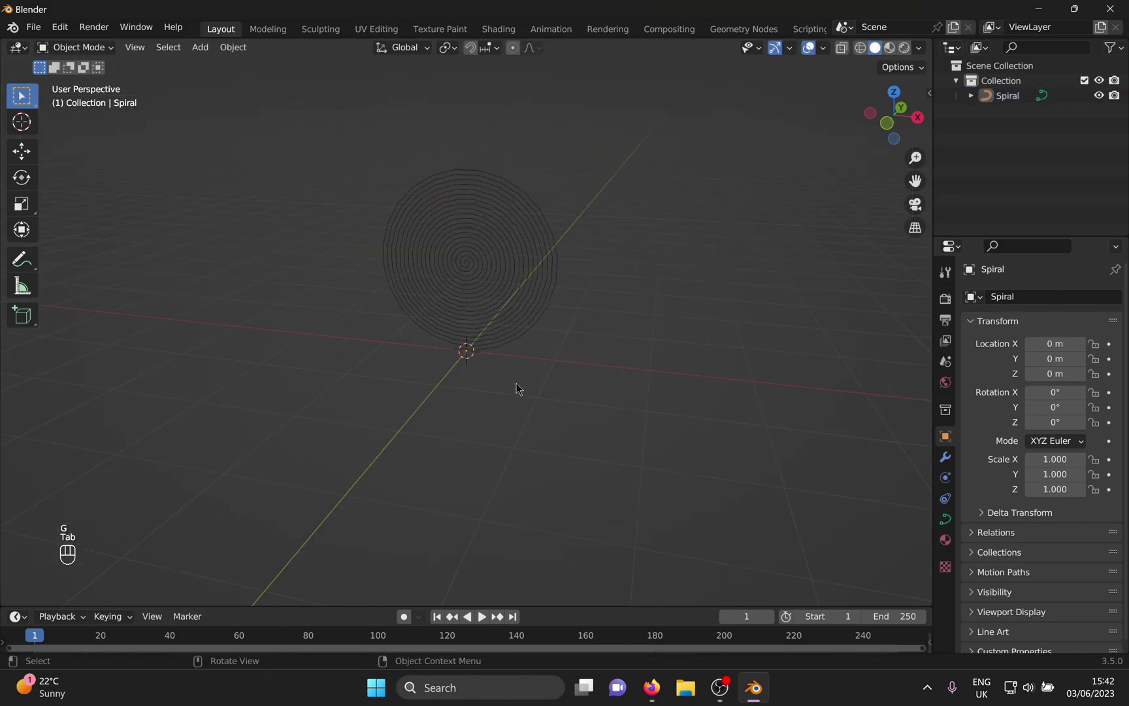
Add a plane and stretch it 10 times along X
key("shift+a")
mouse_move(514, 374)
left_click(559, 367)
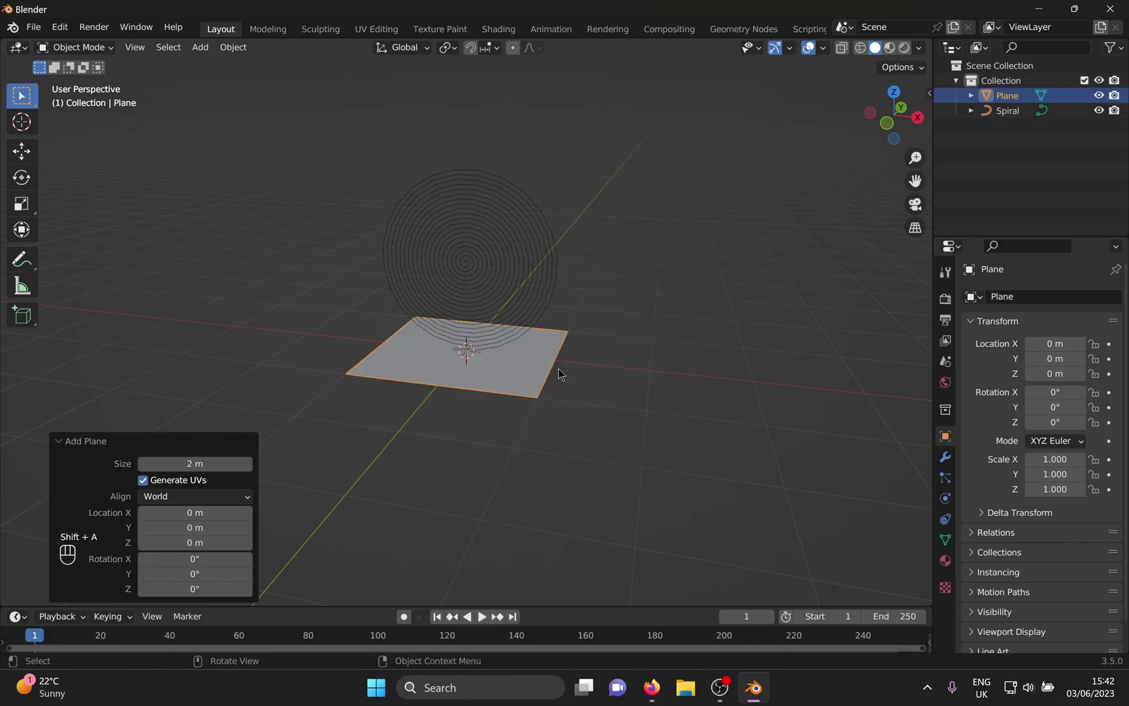
type("sx10")
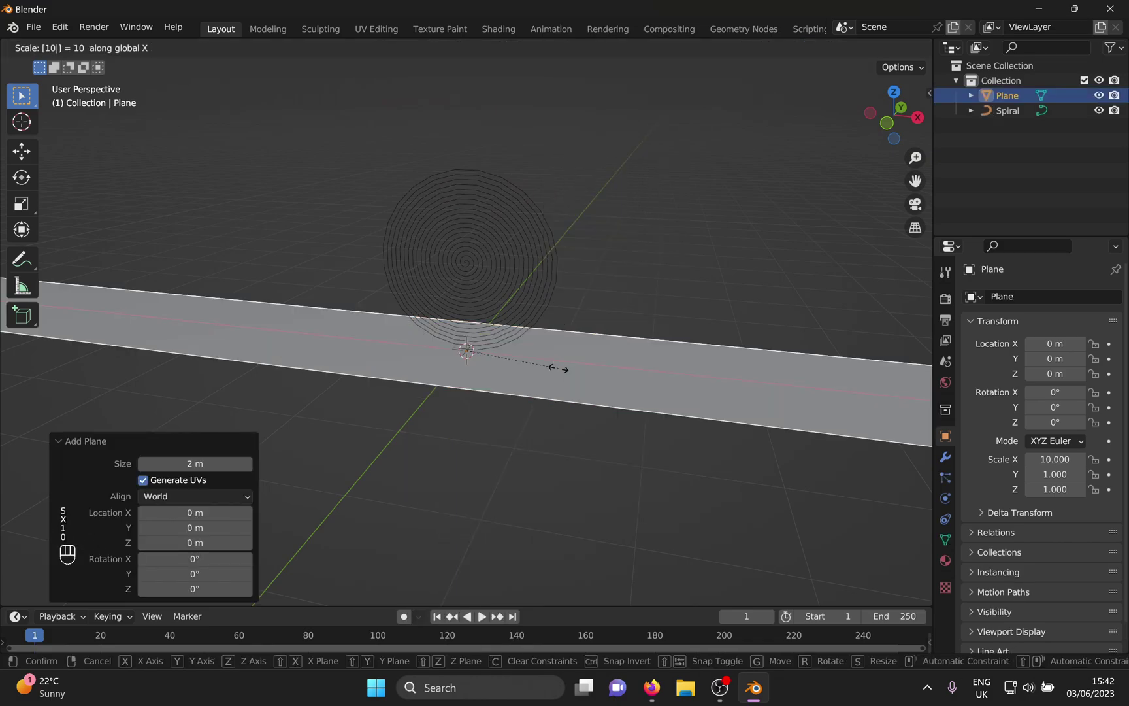
key("Return")
scroll(584, 327, "down", 5)
middle_click_drag(584, 327, 645, 348)
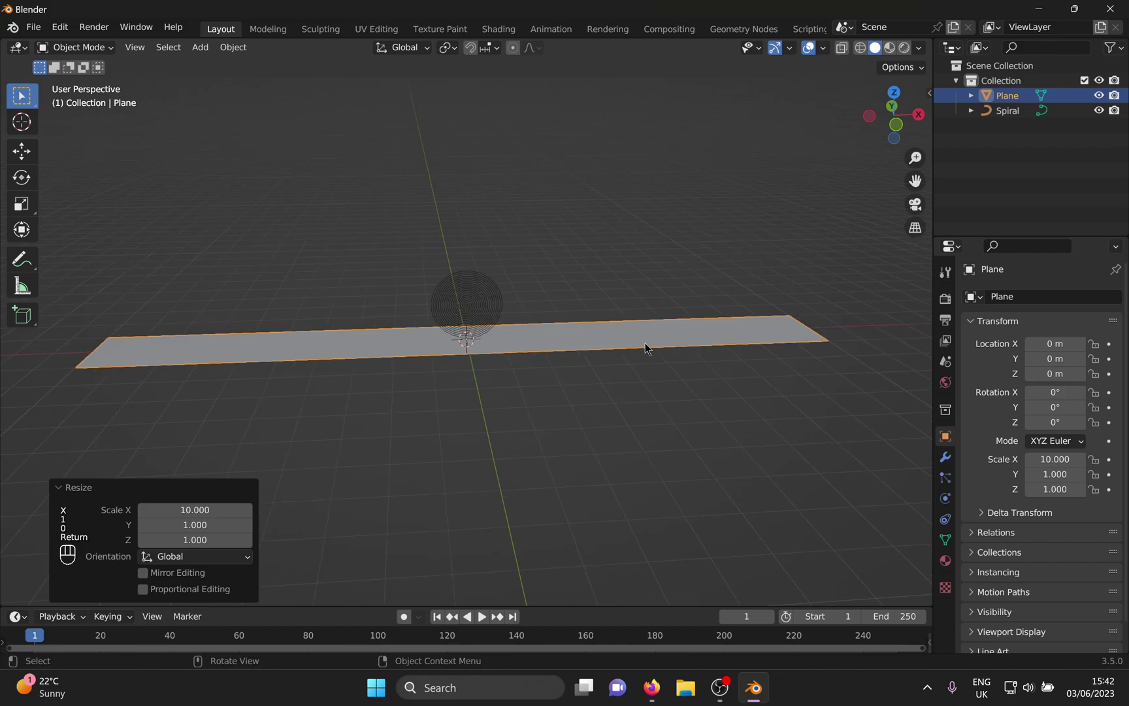
Add 200 evenly spaced loop cuts across the plane in Edit Mode
key("Tab")
key("ctrl+r")
scroll(607, 361, "up", 2)
type("200")
left_click(607, 362)
right_click(606, 362)
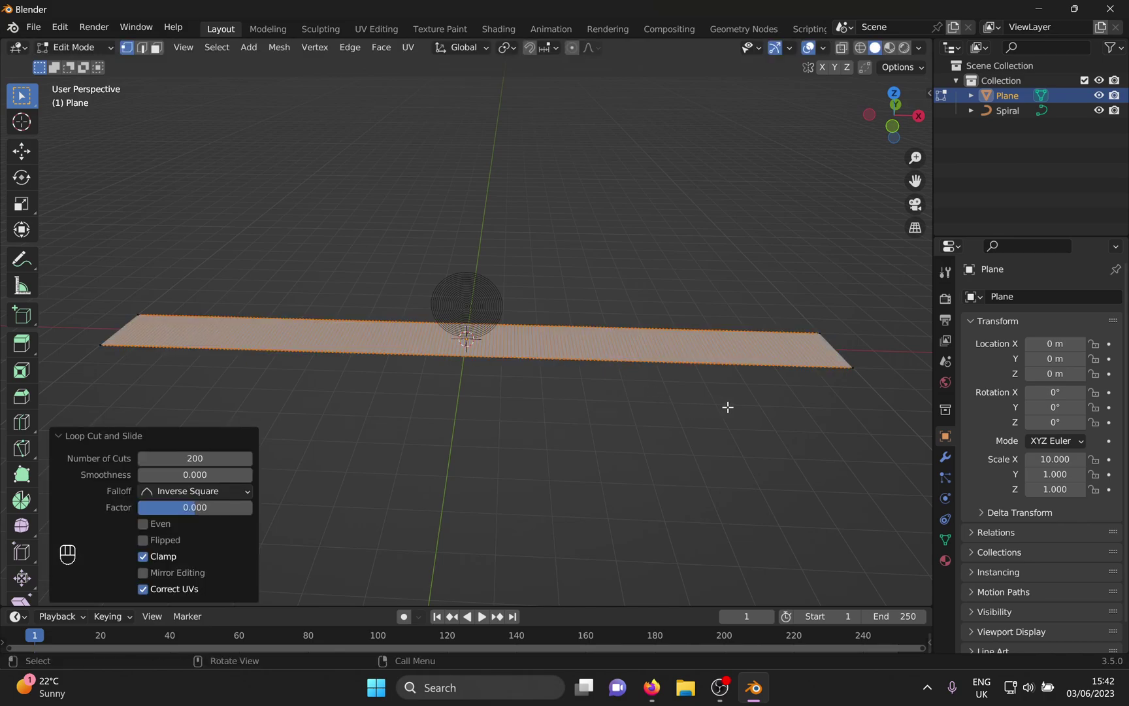
Create vertex group 'Group' and assign the plane's end vertices to it
middle_click_drag(729, 405, 441, 403, "shift")
left_click(403, 394)
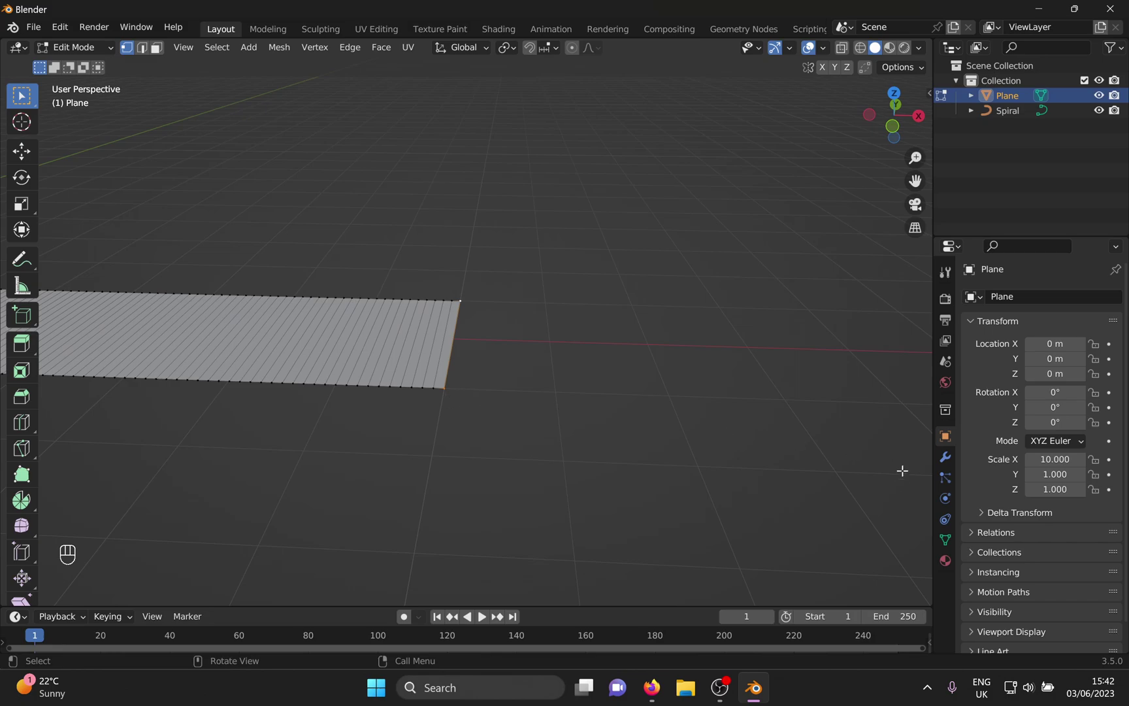
left_click(945, 540)
left_click(1109, 345)
left_click(986, 443)
middle_click_drag(570, 409, 622, 440)
Add a Curve modifier to the plane with Spiral as the curve object
key("Tab")
scroll(554, 399, "up", 2)
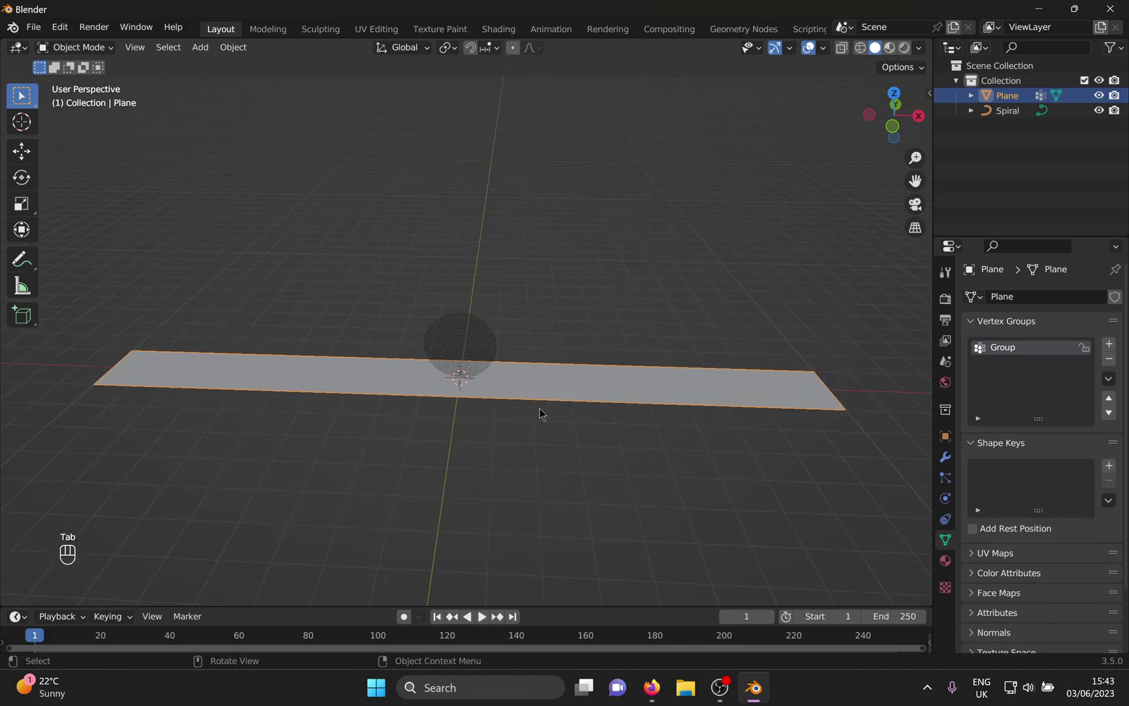
left_click(945, 457)
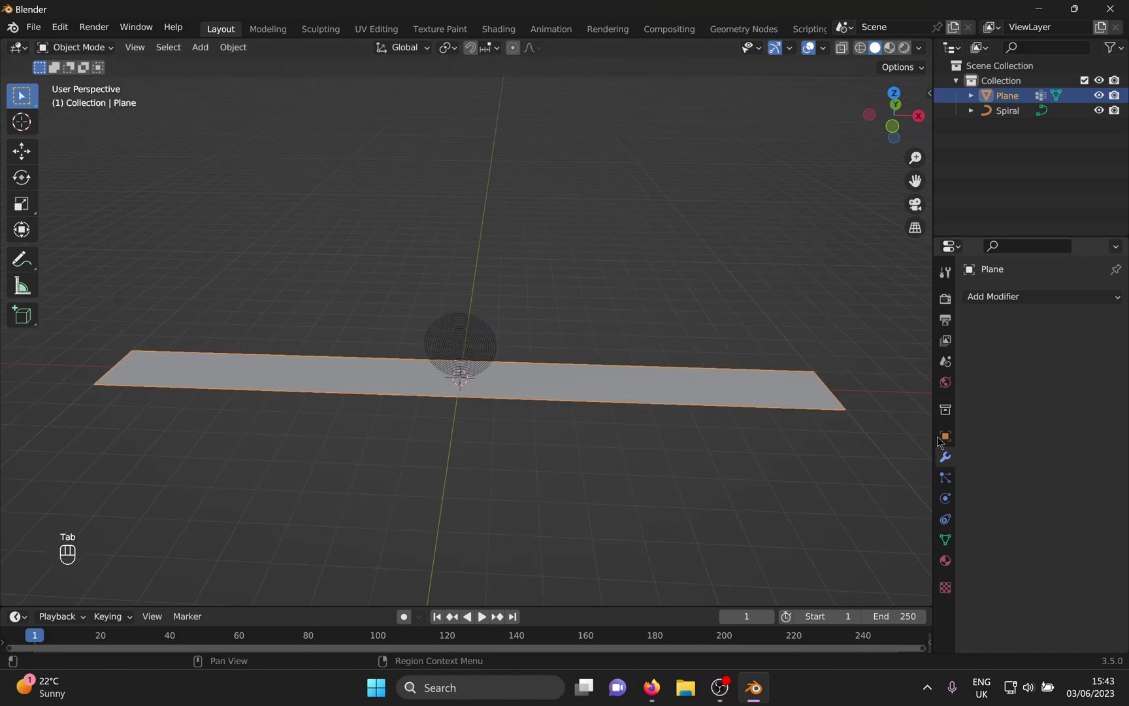
left_click(1003, 298)
left_click(928, 370)
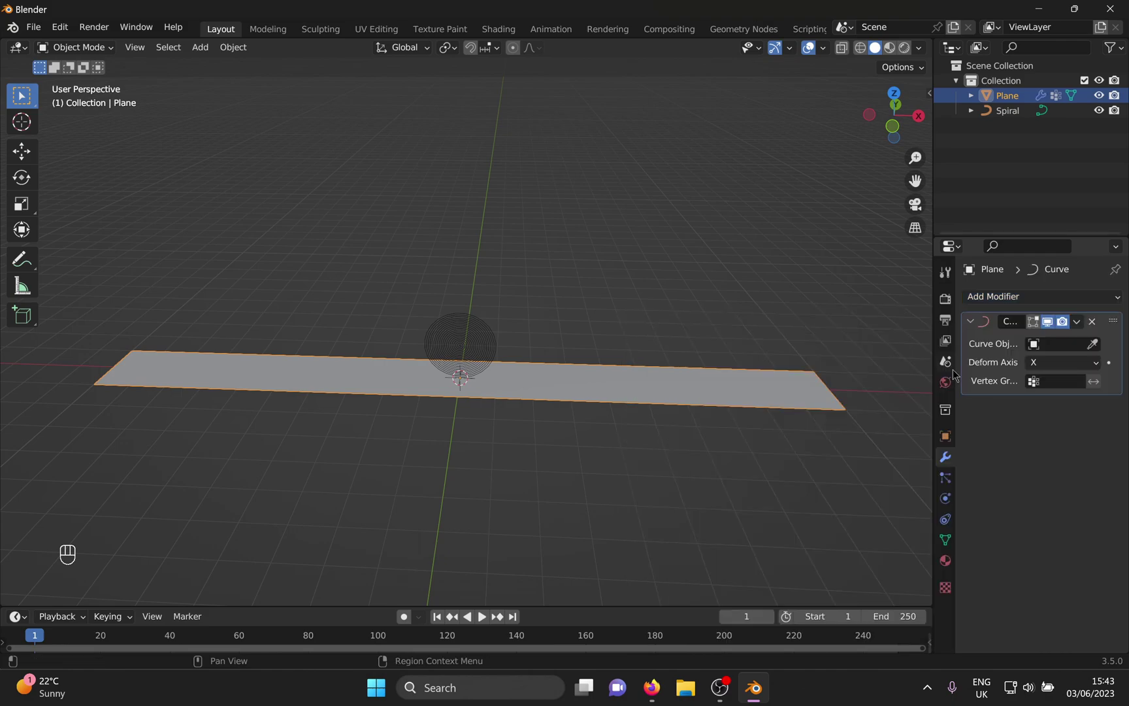
left_click(1092, 344)
left_click(520, 324)
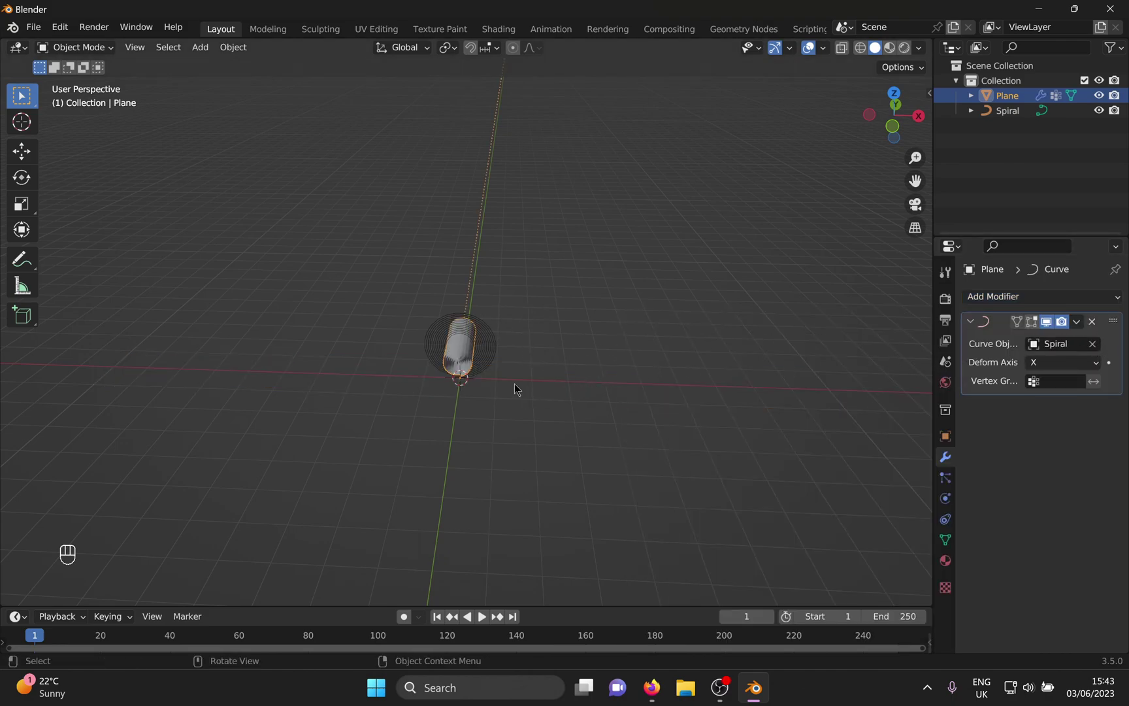
Move the plane 12.77 m along X so it winds into a roll
left_click(579, 336)
left_click(479, 253)
key("g")
key("x")
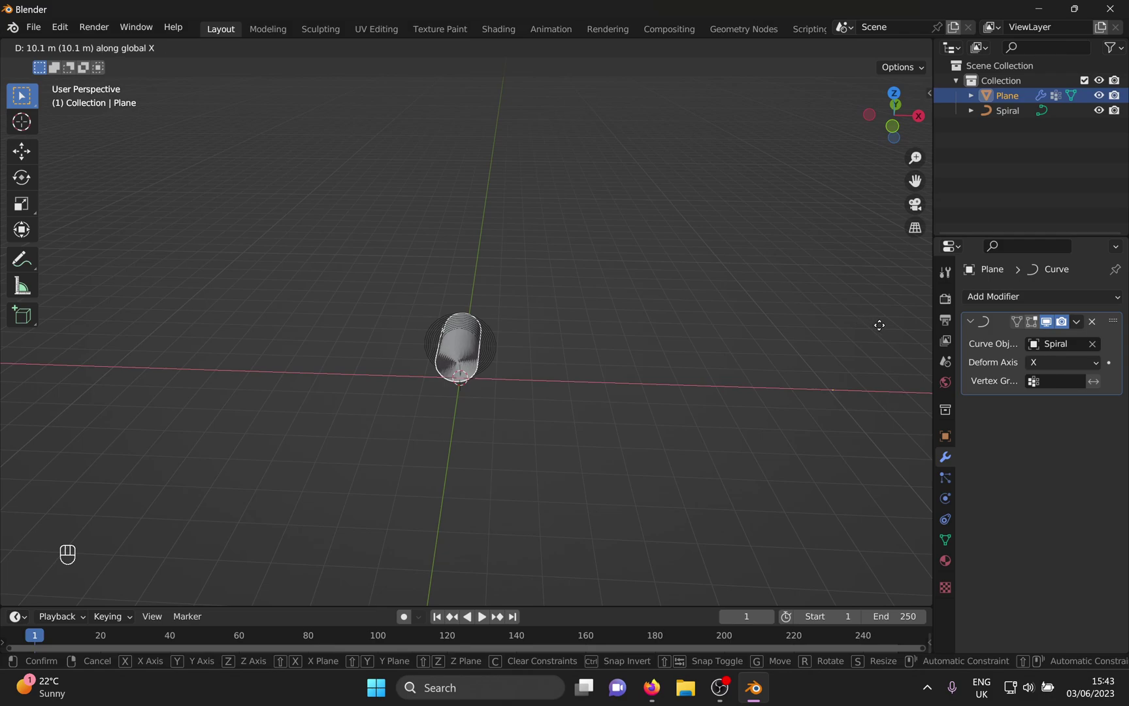
left_click(49, 339)
middle_click_drag(338, 413, 556, 359)
Apply the roll's Curve modifier and delete the Spiral curve
left_click(535, 342)
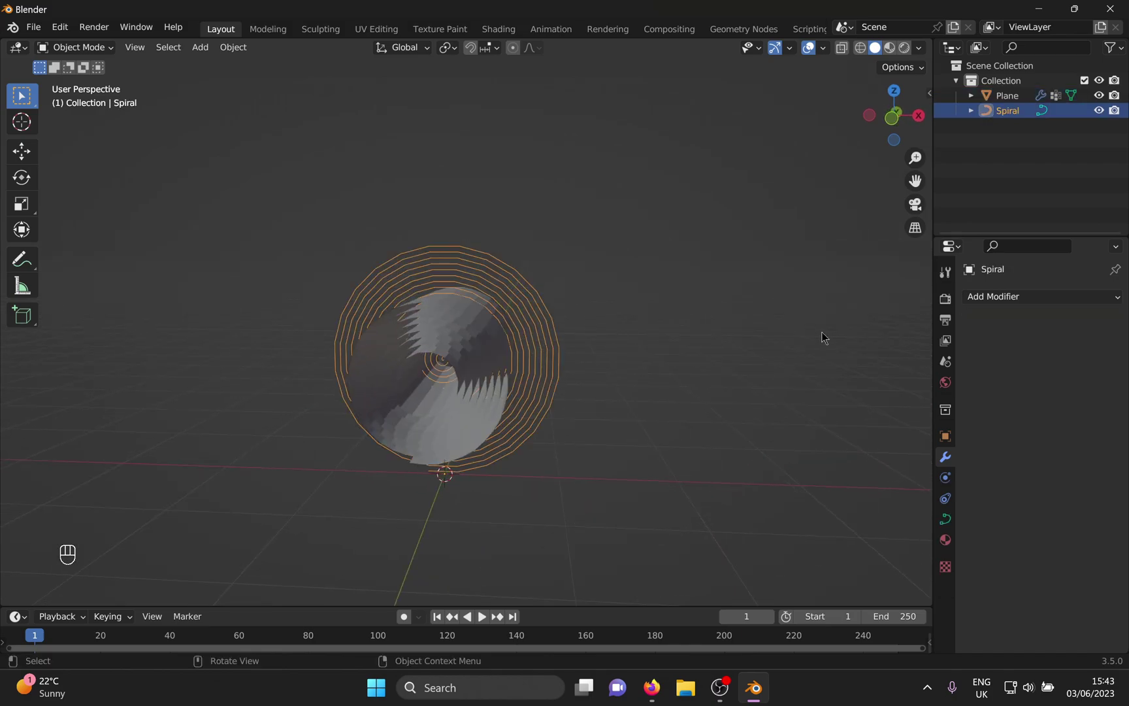
left_click(471, 341)
left_click(1079, 330)
left_click(1050, 339)
left_click(522, 321)
key("x")
left_click(522, 321)
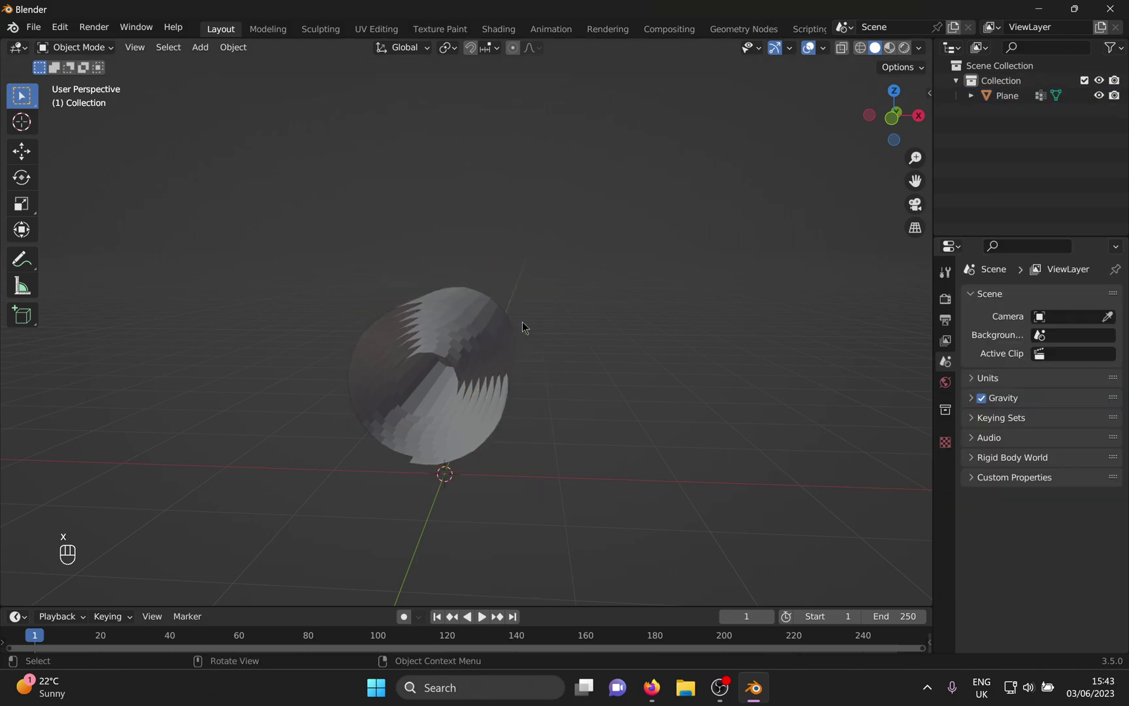
left_click(471, 343)
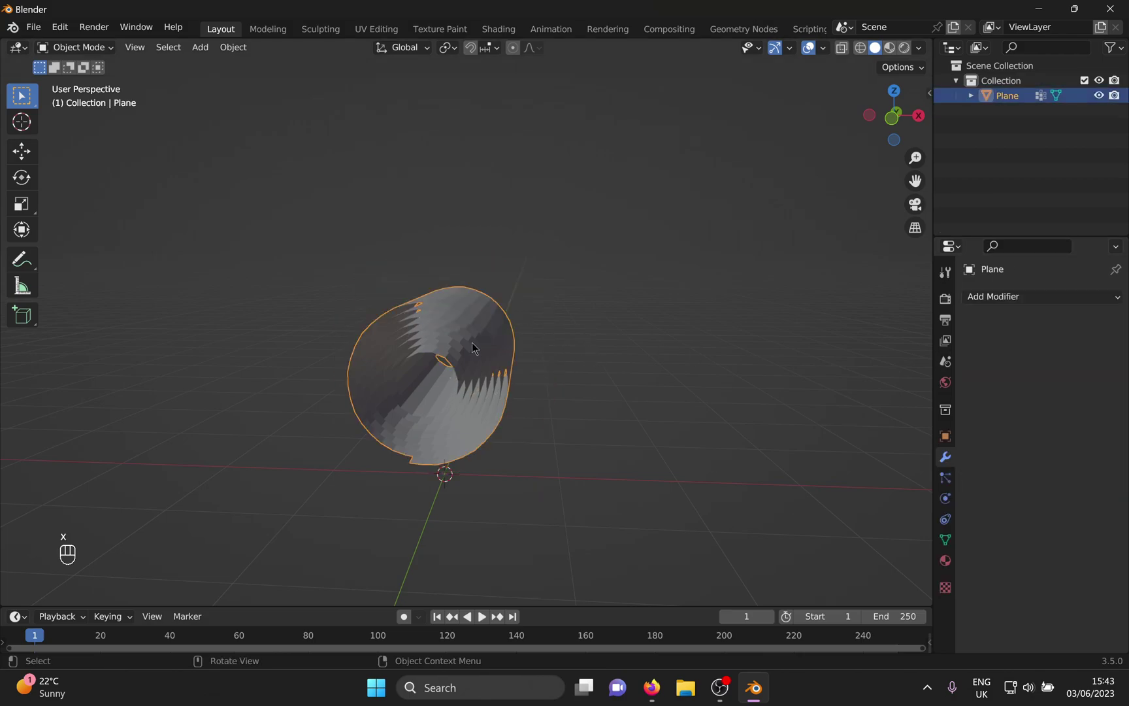
Cancel a trial 0.2 scale and apply all transforms to the roll
key("s")
key("shift+y")
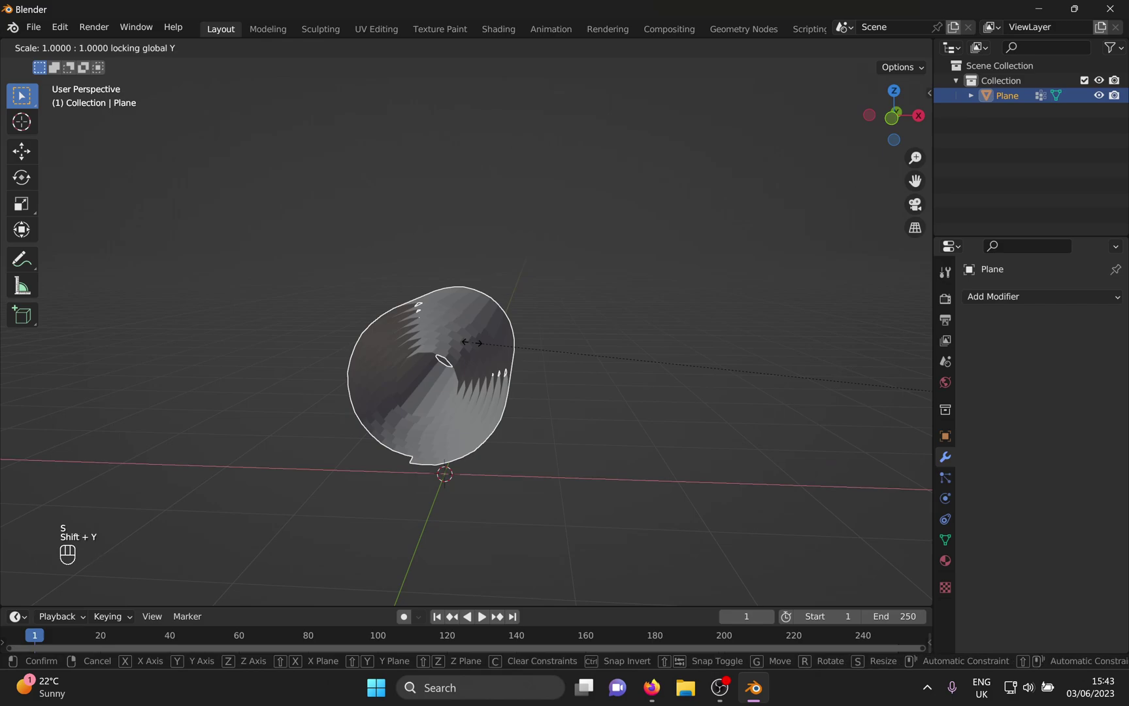
type("0.2")
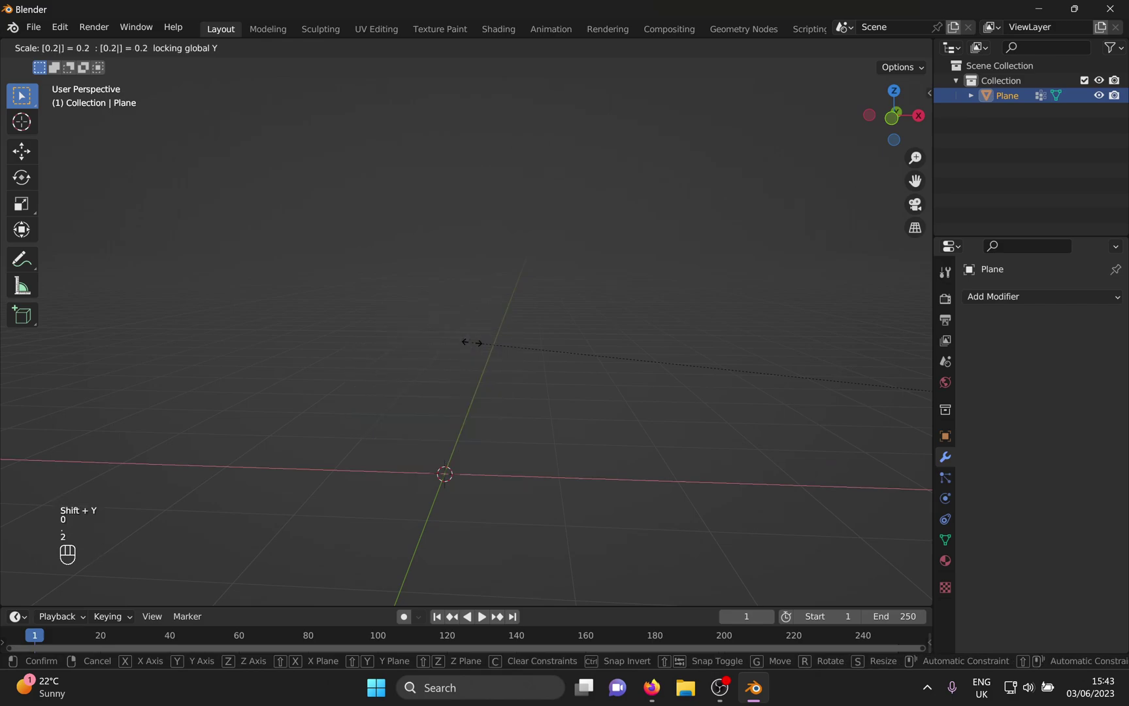
left_click(471, 342)
key("ctrl+a")
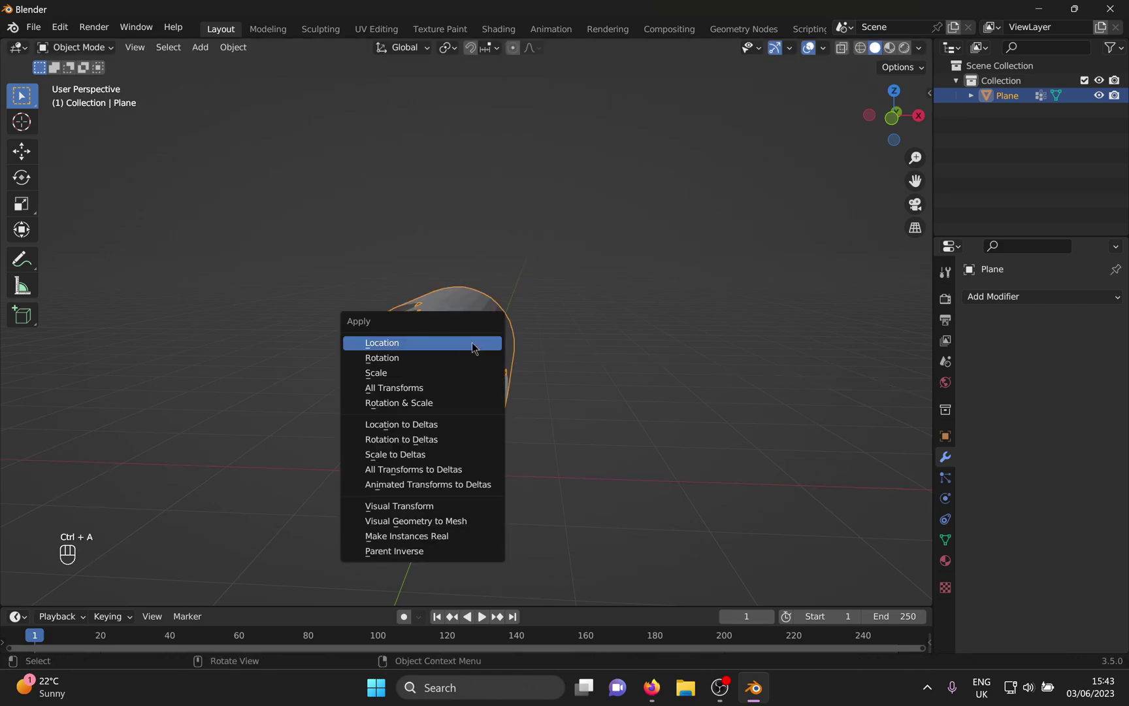
left_click(470, 386)
Scale the roll to 0.3 on X and Z, keeping its length along Y
key("s")
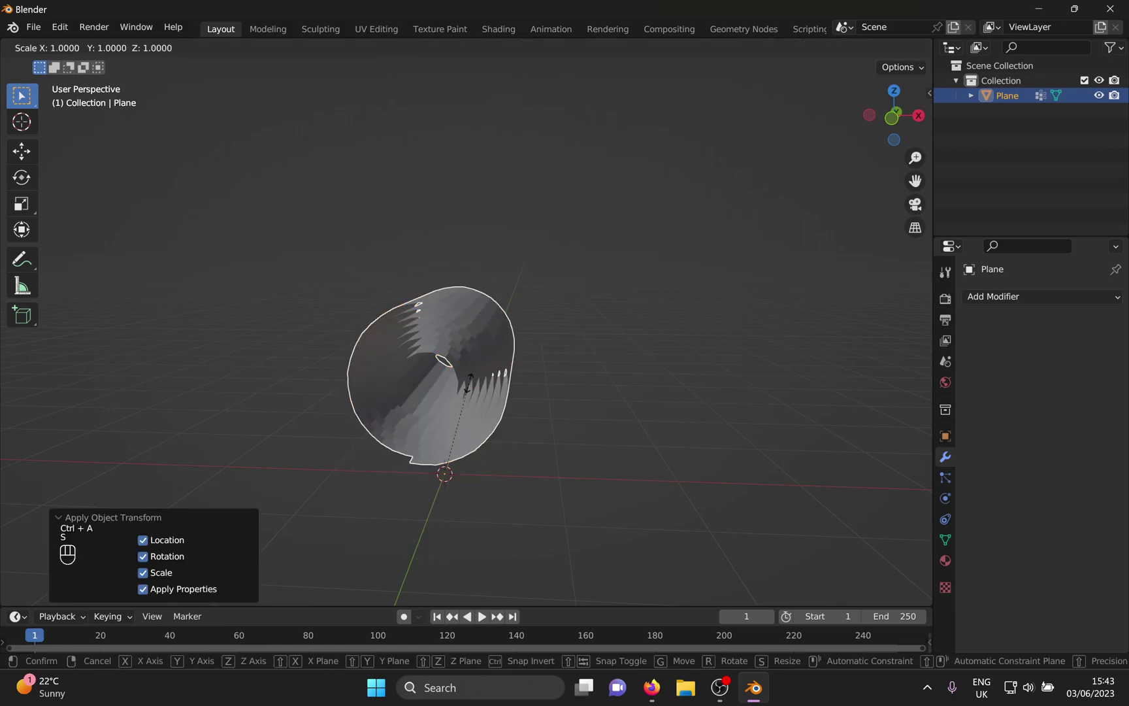
key("shift+y")
type("0.3")
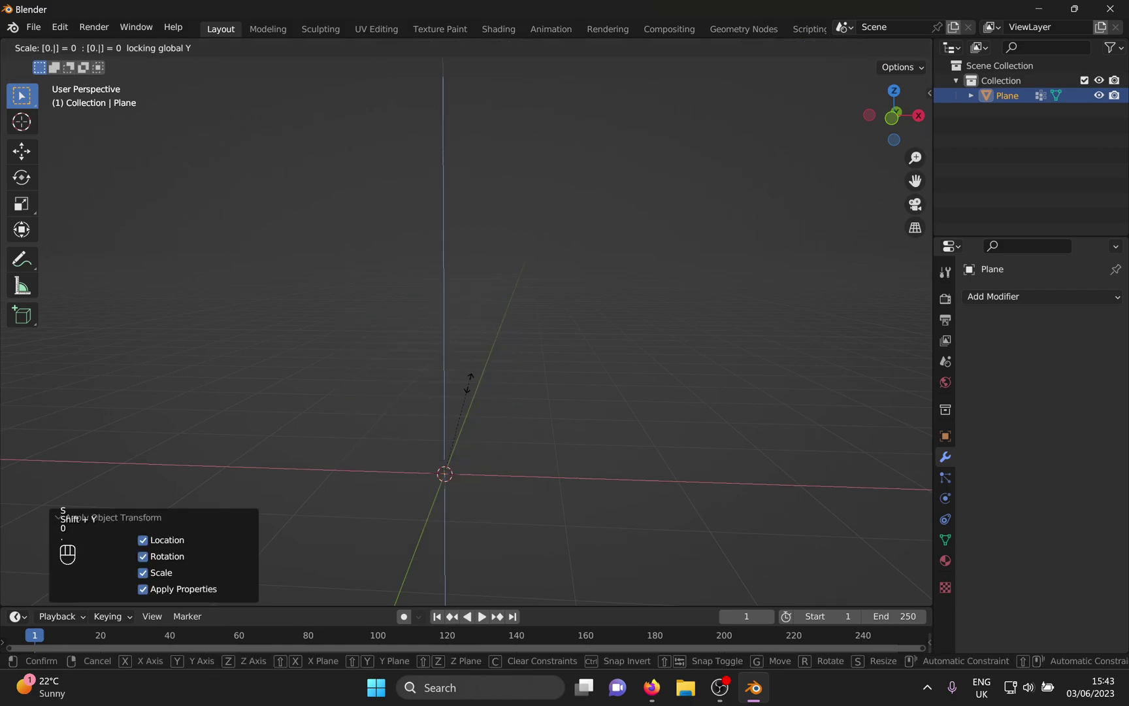
key("Return")
middle_click_drag(477, 399, 558, 396)
Lower the roll about 0.117 m along Z using a wireframe front view
left_click(860, 48)
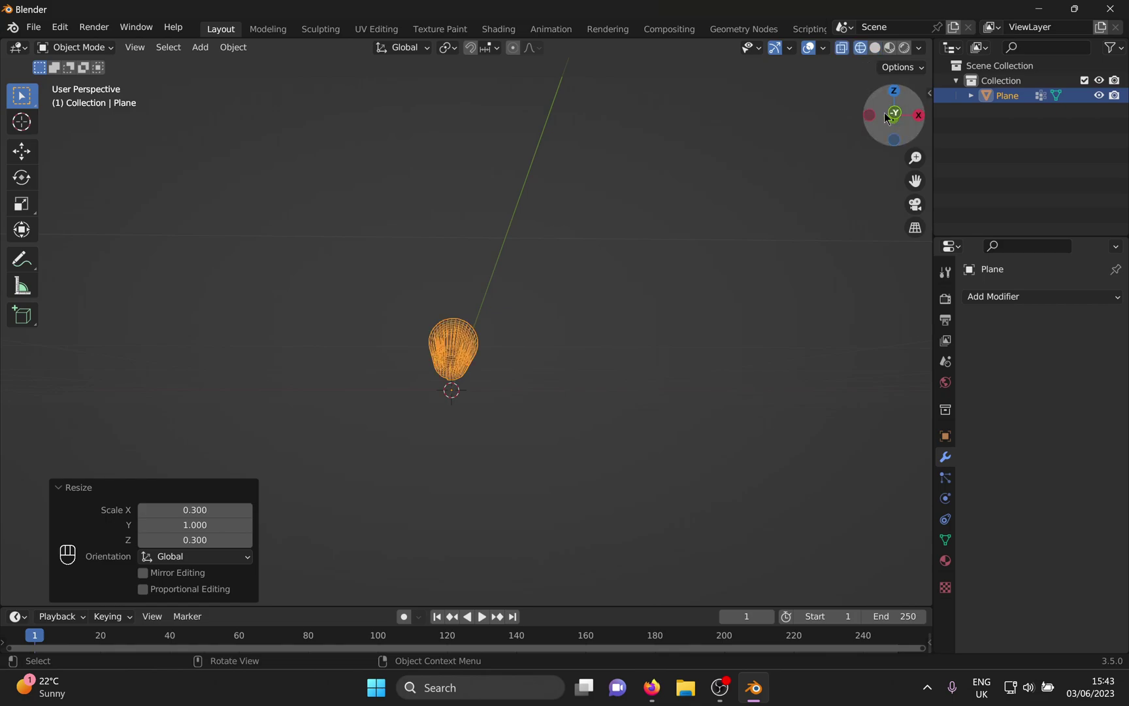
left_click(894, 115)
middle_click_drag(424, 503, 438, 460, "shift")
key("g")
key("z")
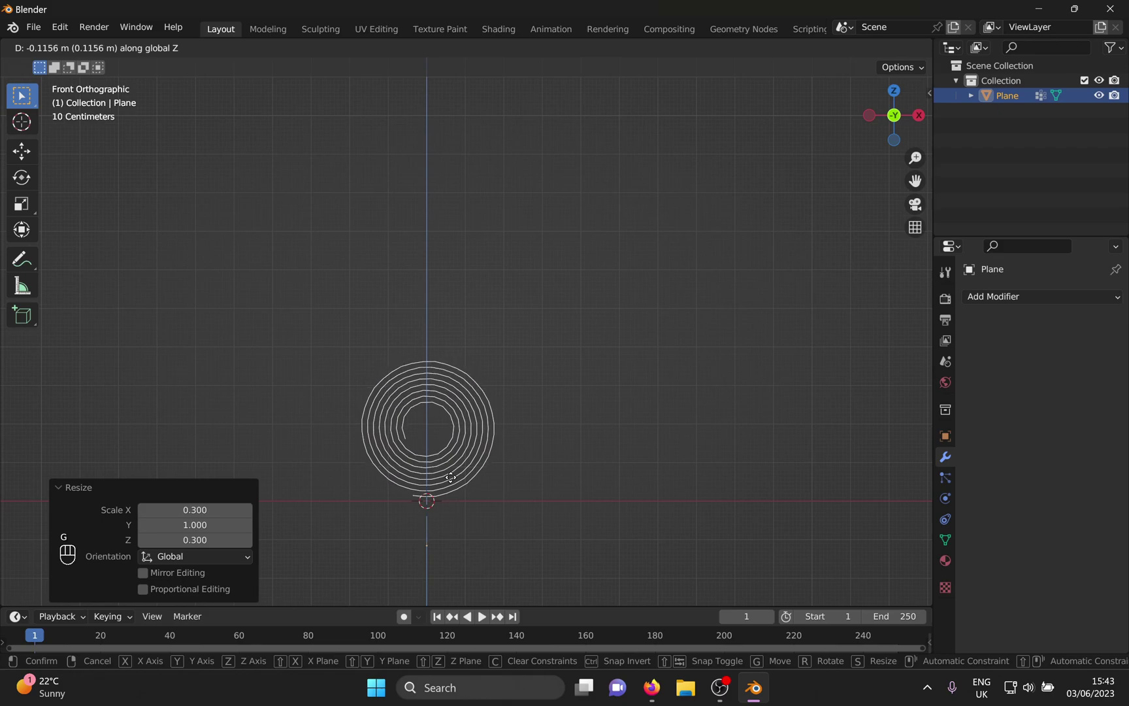
left_click(452, 484)
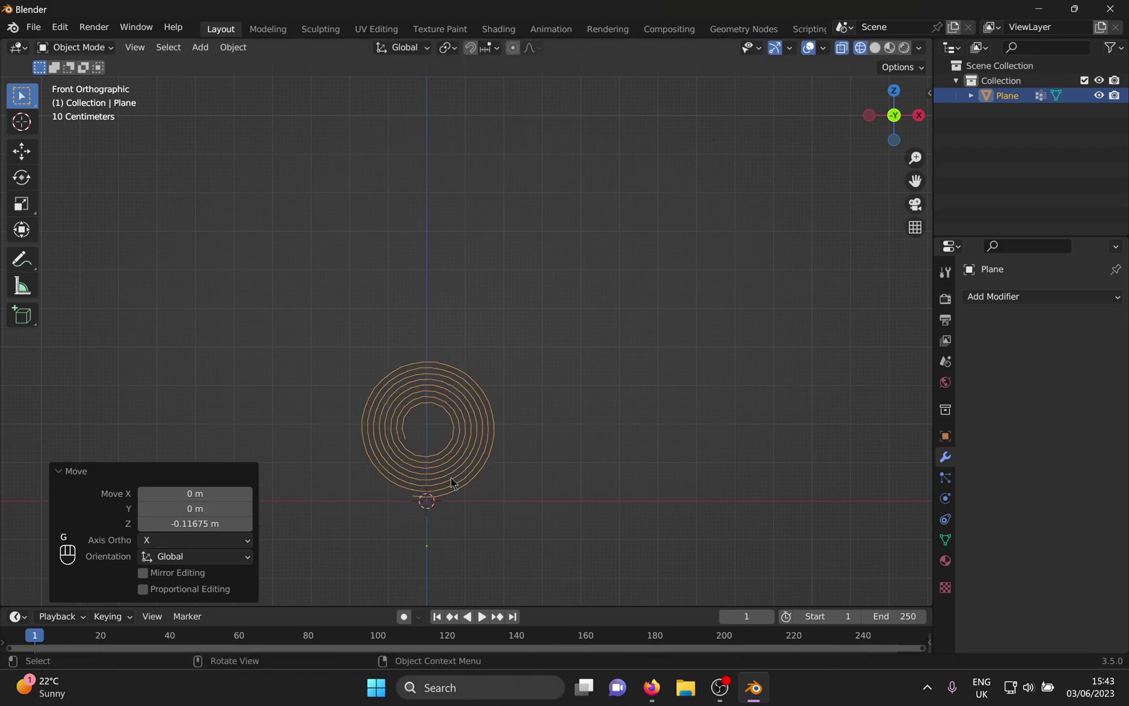
left_click(873, 50)
middle_click_drag(849, 62, 719, 177)
scroll(719, 177, "down", 5)
middle_click_drag(676, 345, 615, 413, "shift")
Add Plane.001 scaled 100 times as ground and give it Collision physics
key("shift+a")
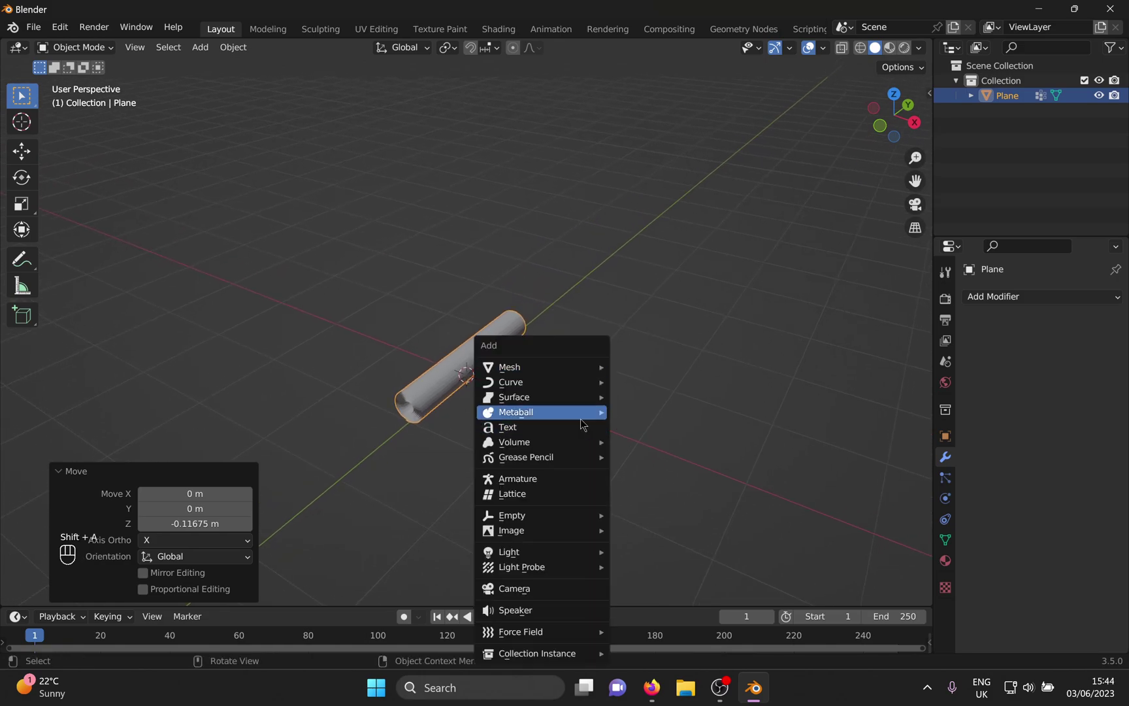
mouse_move(585, 368)
left_click(639, 367)
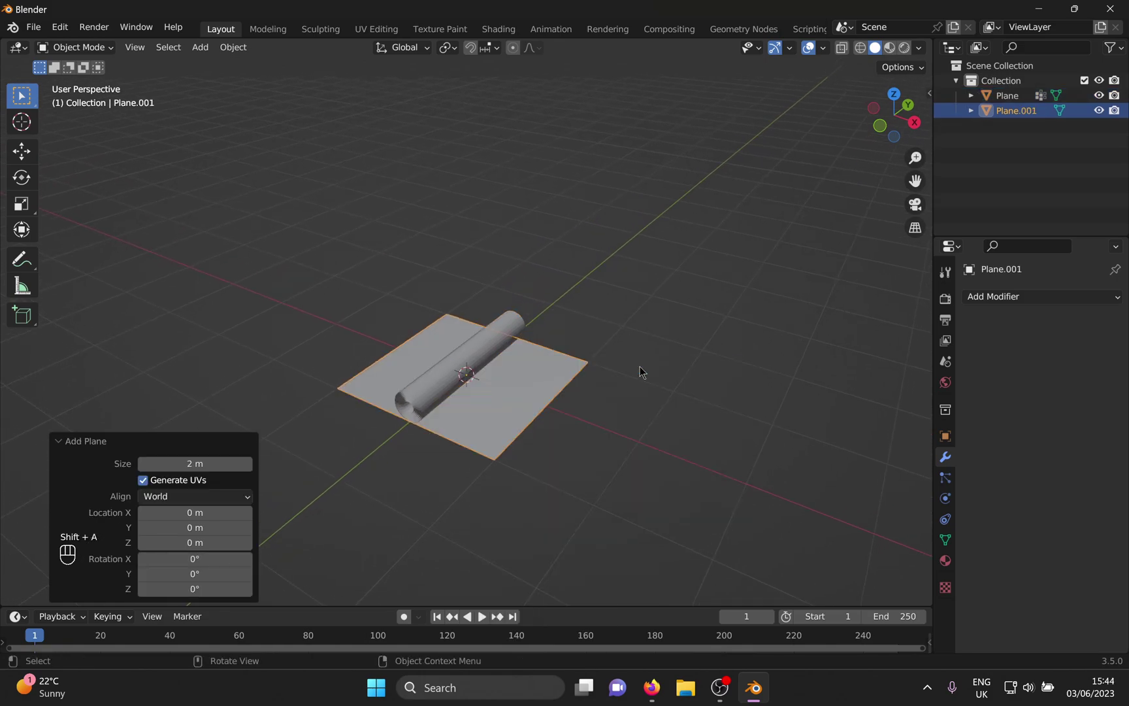
type("s100")
key("Return")
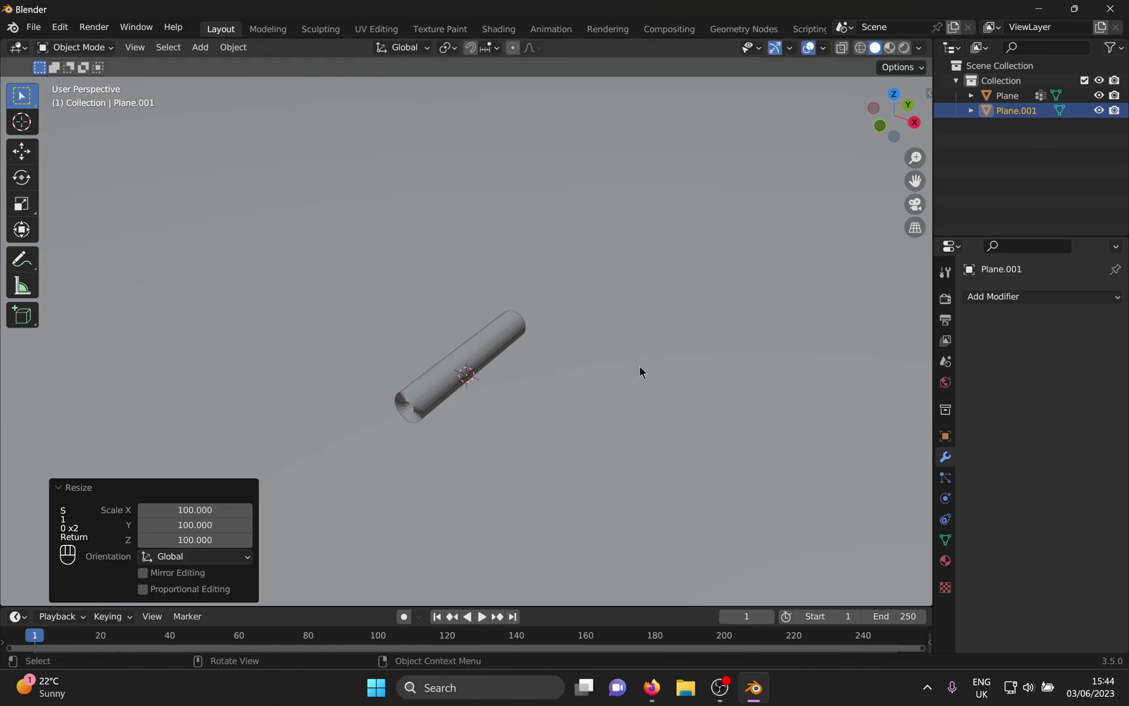
scroll(609, 375, "up", 2)
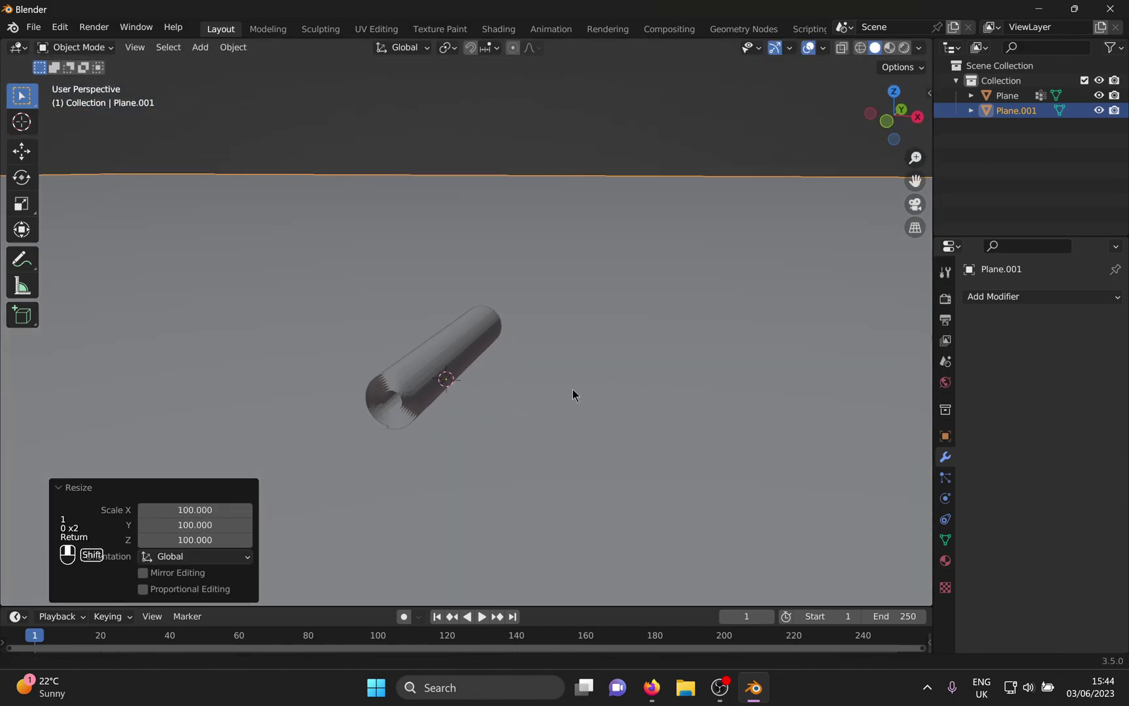
left_click(946, 498)
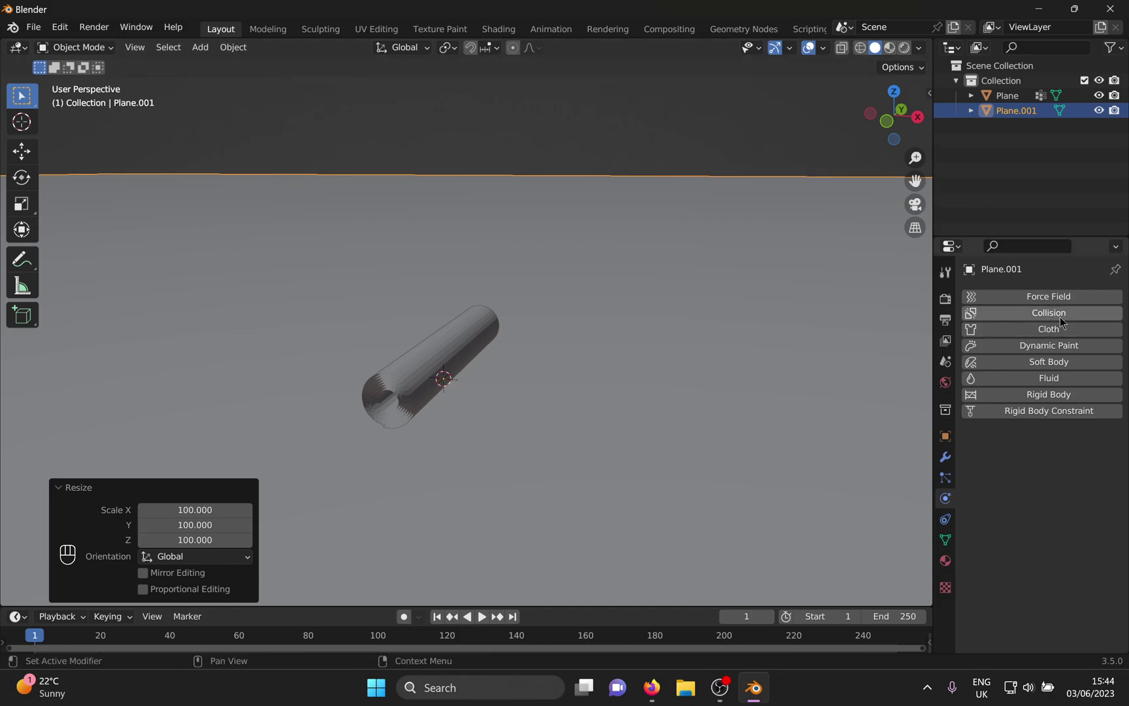
left_click(1023, 314)
Give the rolled carpet Cloth physics pinned to the Group vertex group
left_click(459, 340)
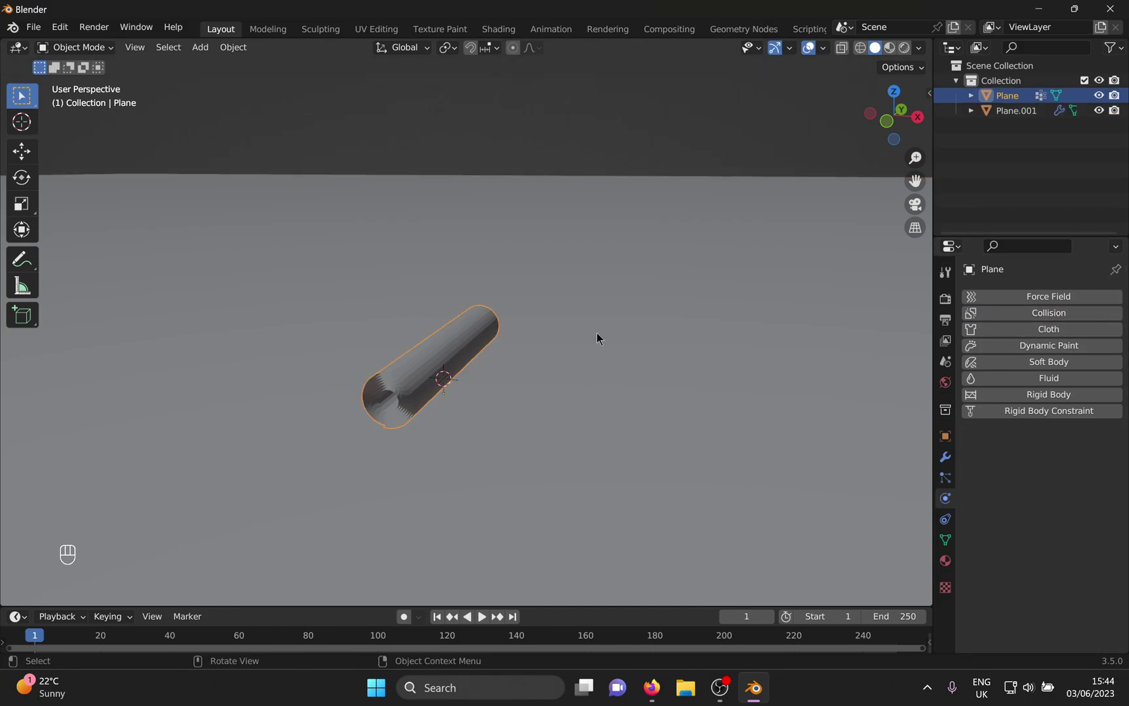
left_click(1089, 332)
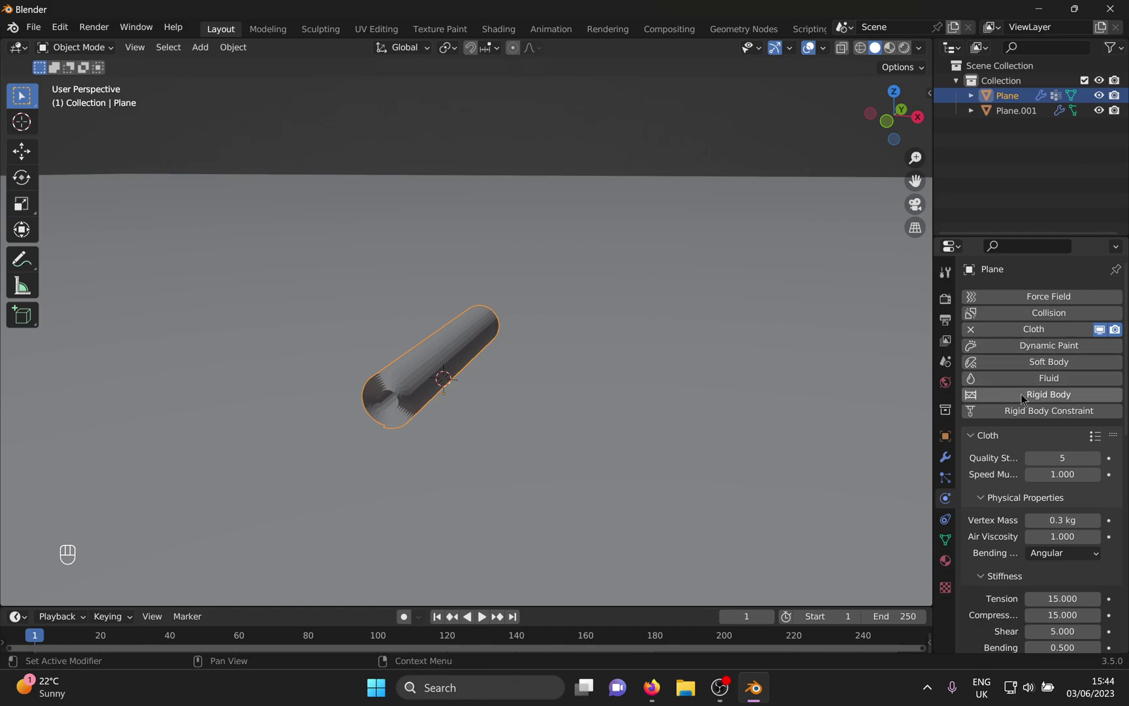
left_click(1095, 435)
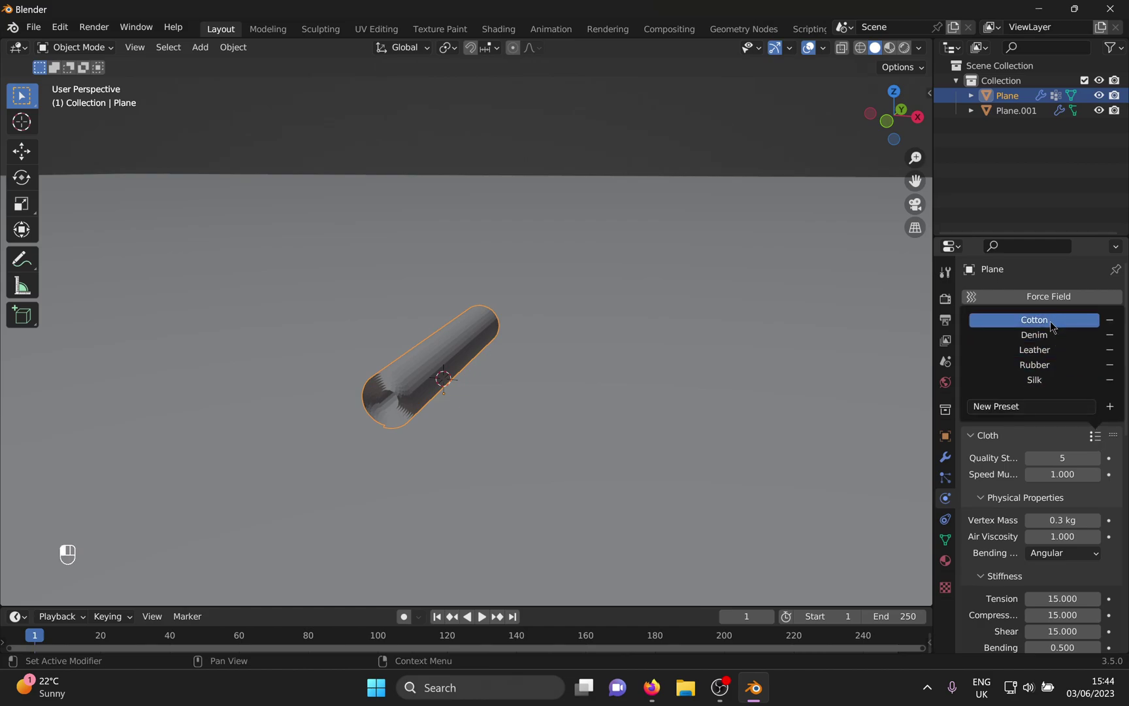
scroll(1059, 488, "down", 15)
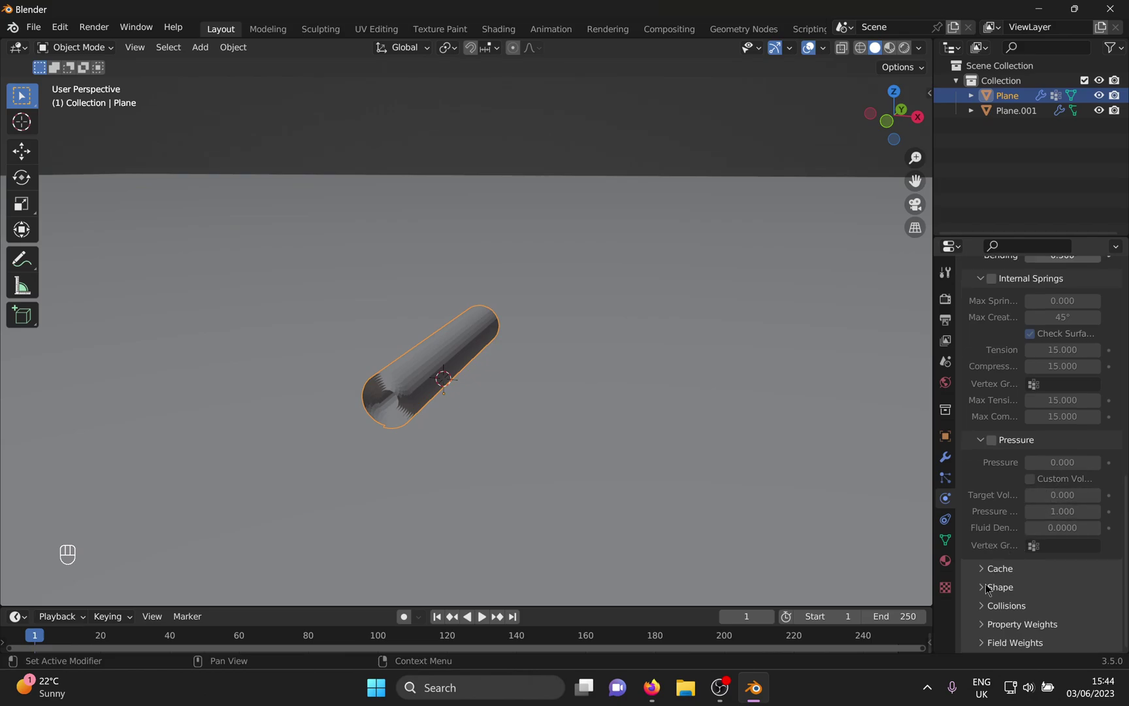
left_click(986, 588)
left_click(1029, 611)
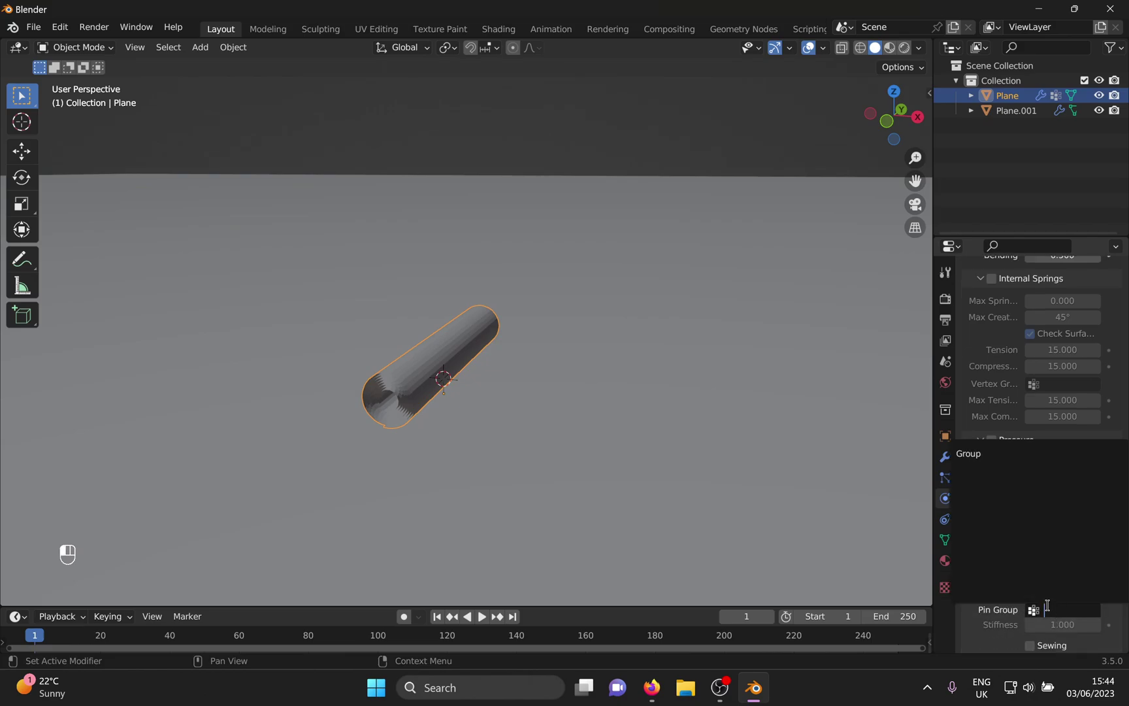
left_click(975, 465)
Enable self collisions for the cloth
scroll(1021, 453, "down", 4)
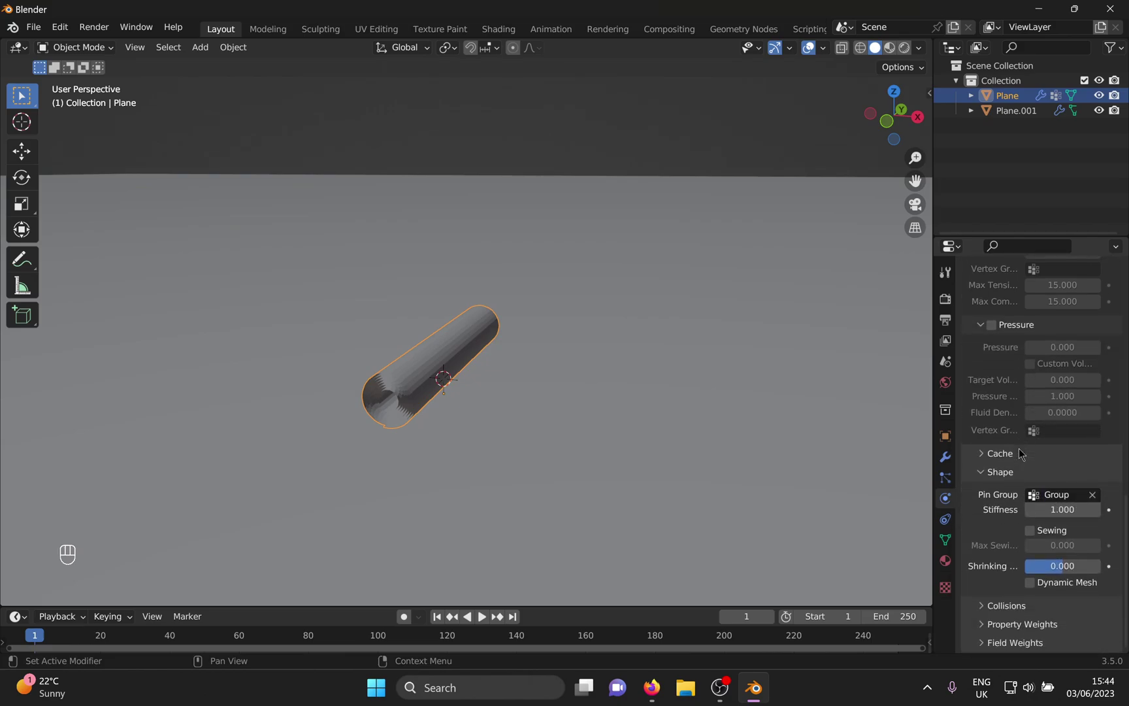
left_click(985, 607)
scroll(1045, 541, "down", 8)
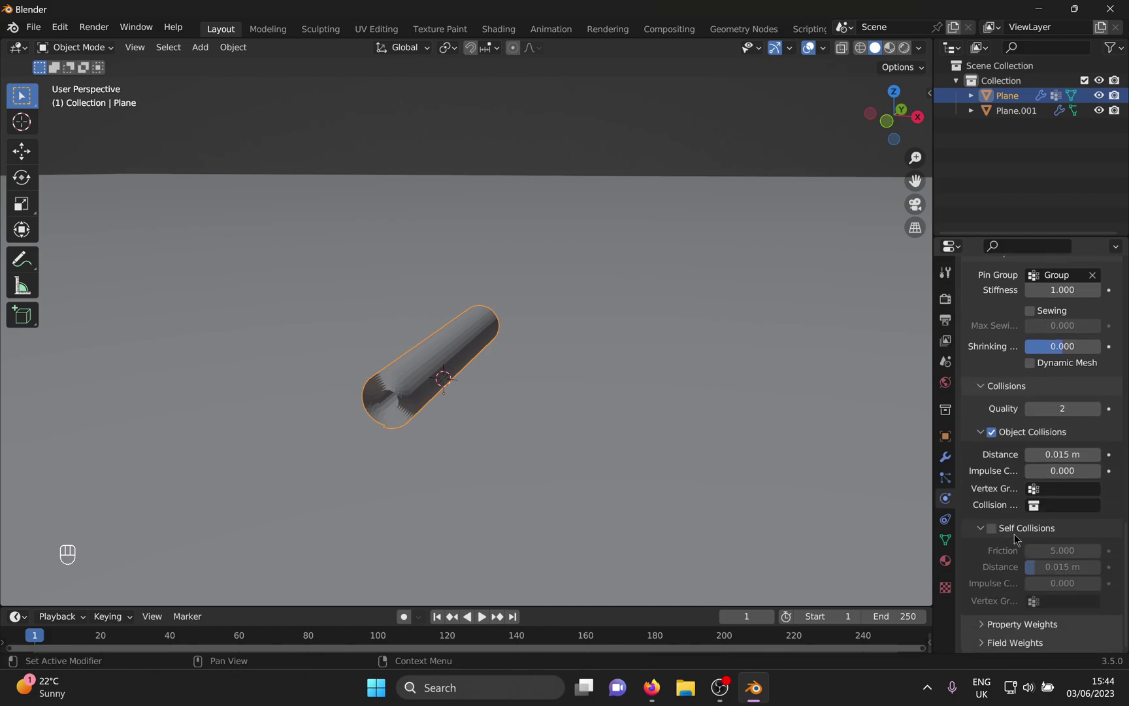
left_click(992, 529)
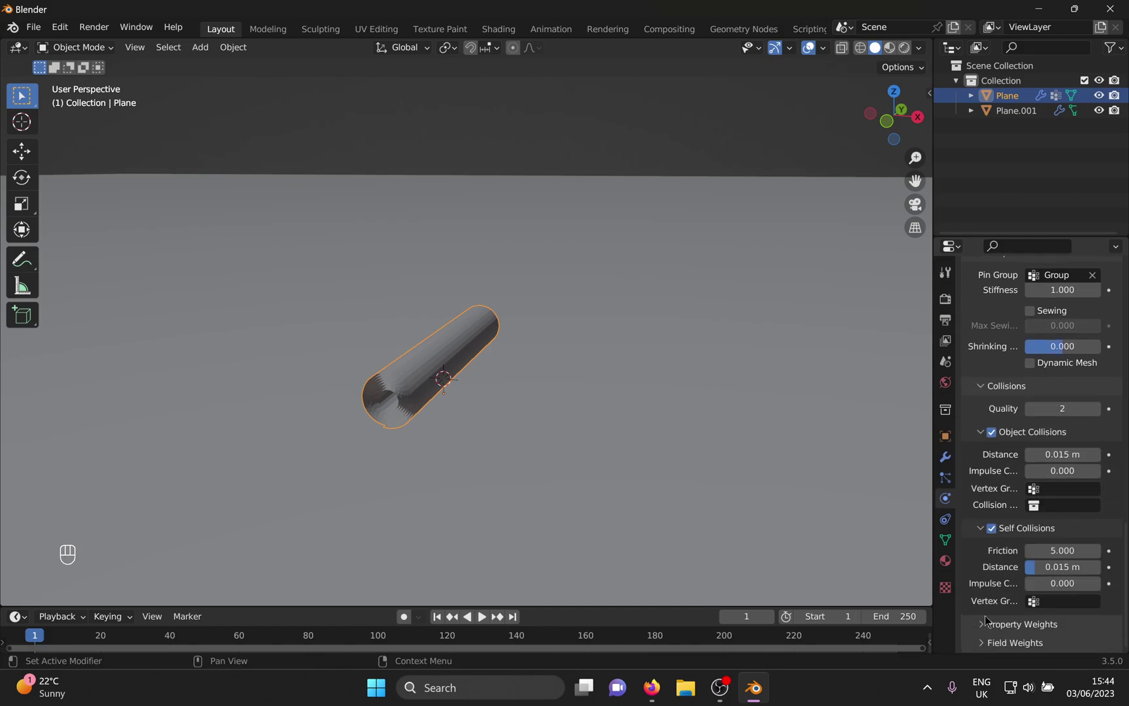
Set the cloth's Gravity field weight to 0.05 and preview playback to frame 66
left_click(976, 643)
scroll(1018, 555, "down", 8)
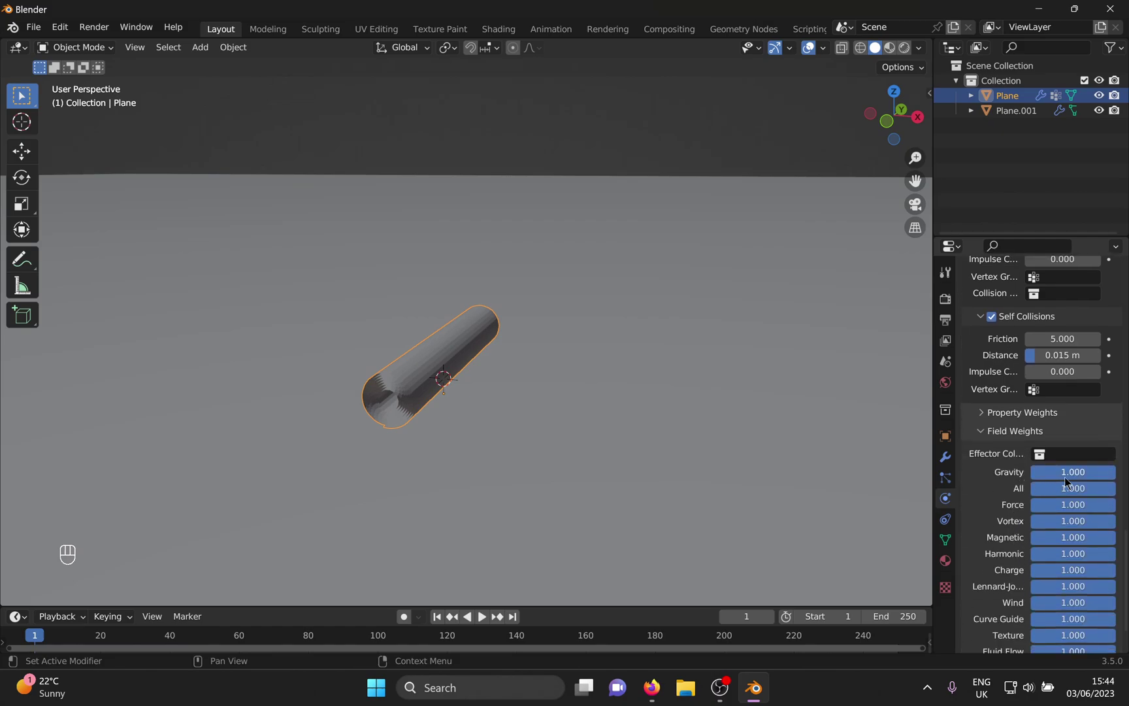
left_click(1081, 472)
type("0.05")
key("Return")
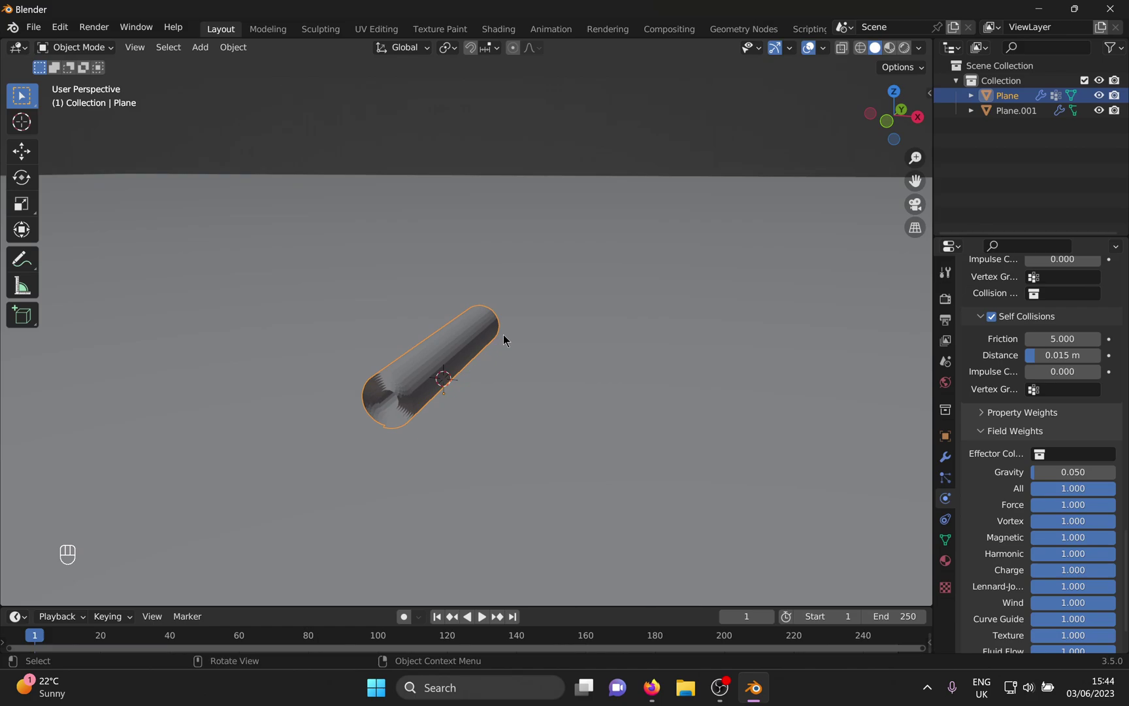
key("space")
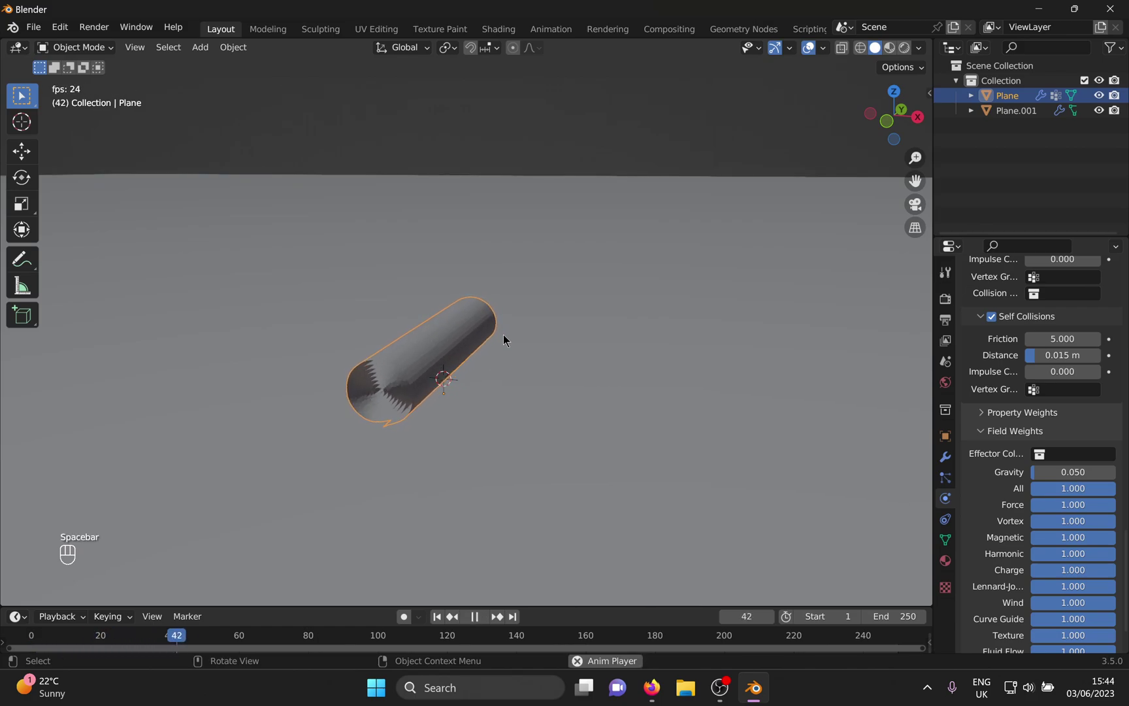
key("space")
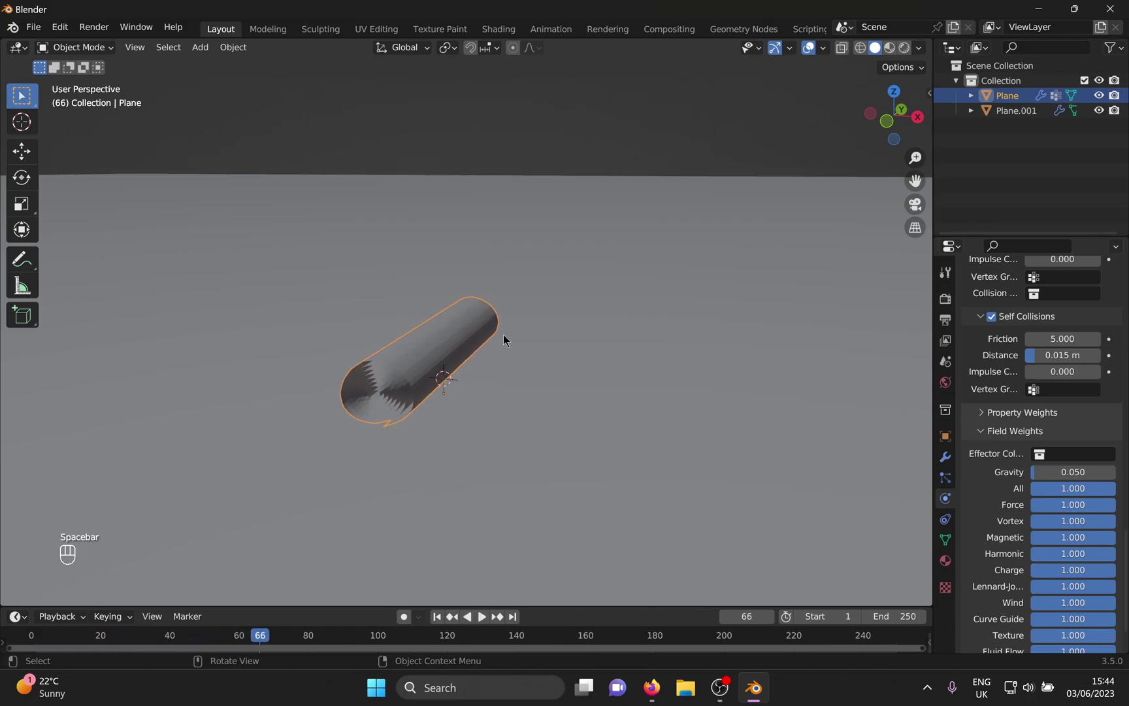
Apply Shade Smooth to the rolled carpet
left_click(443, 323)
left_click(447, 327)
right_click(447, 330)
left_click(447, 328)
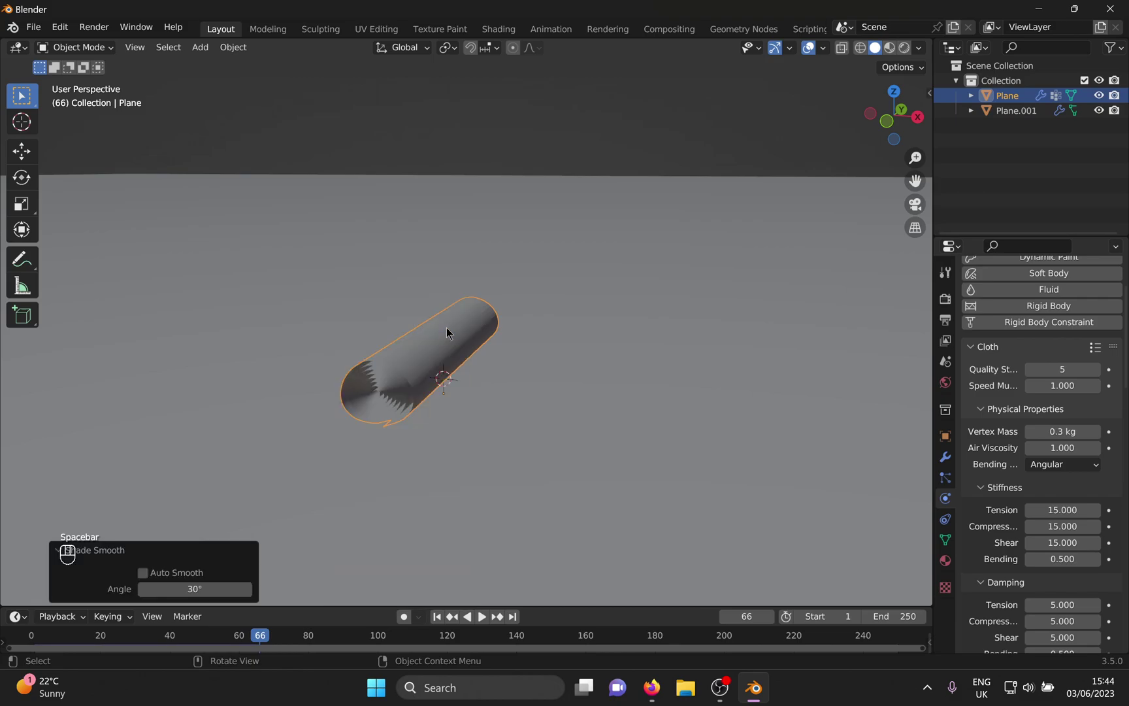
mouse_move(443, 330)
middle_mouse_down()
mouse_move(482, 342)
mouse_move(454, 332)
middle_mouse_up()
Add a Wind force field rotated 90° about the Y axis
key("shift+a")
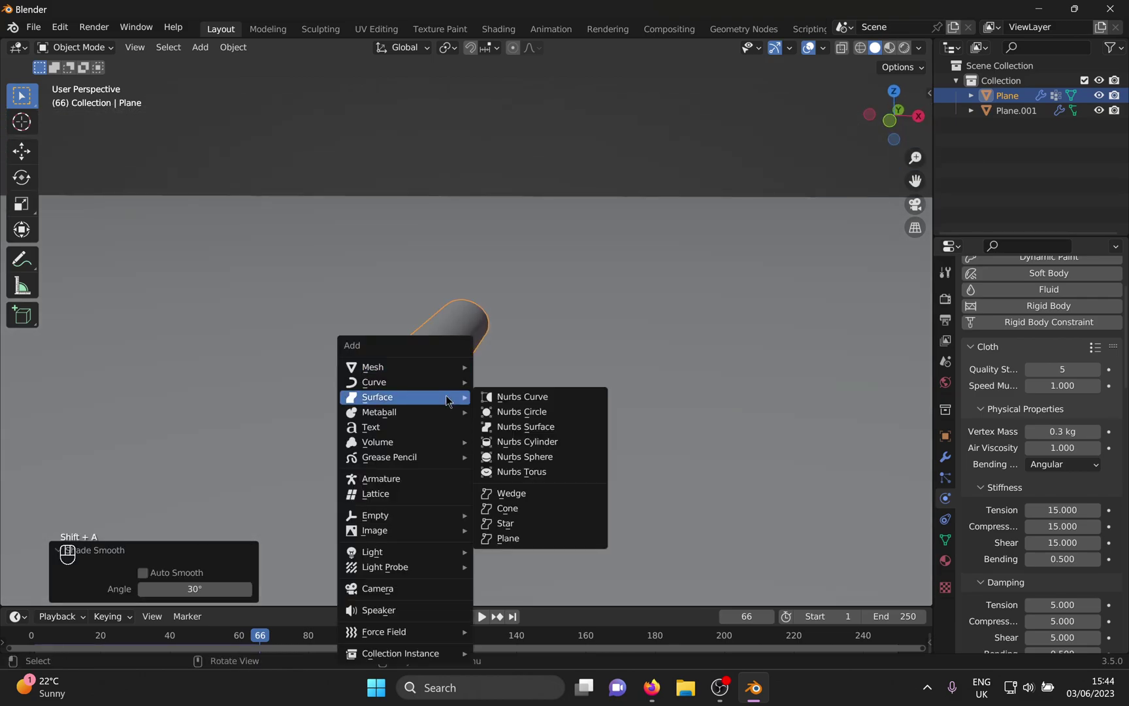
mouse_move(431, 632)
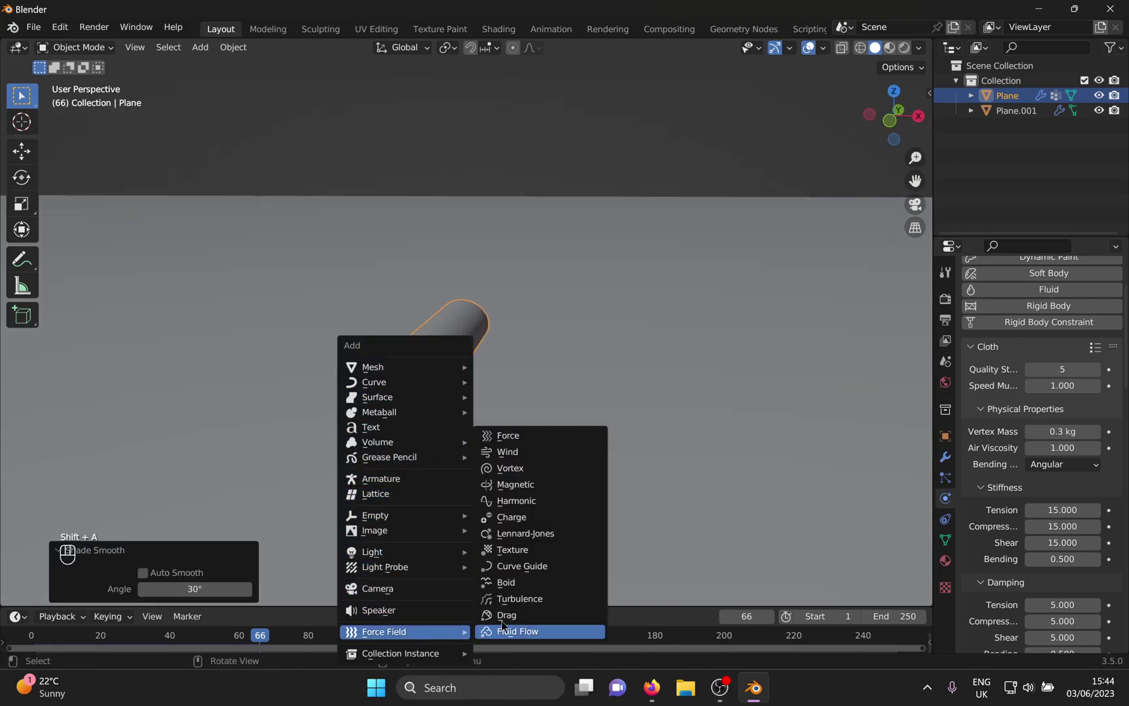
left_click(523, 453)
type("rx90")
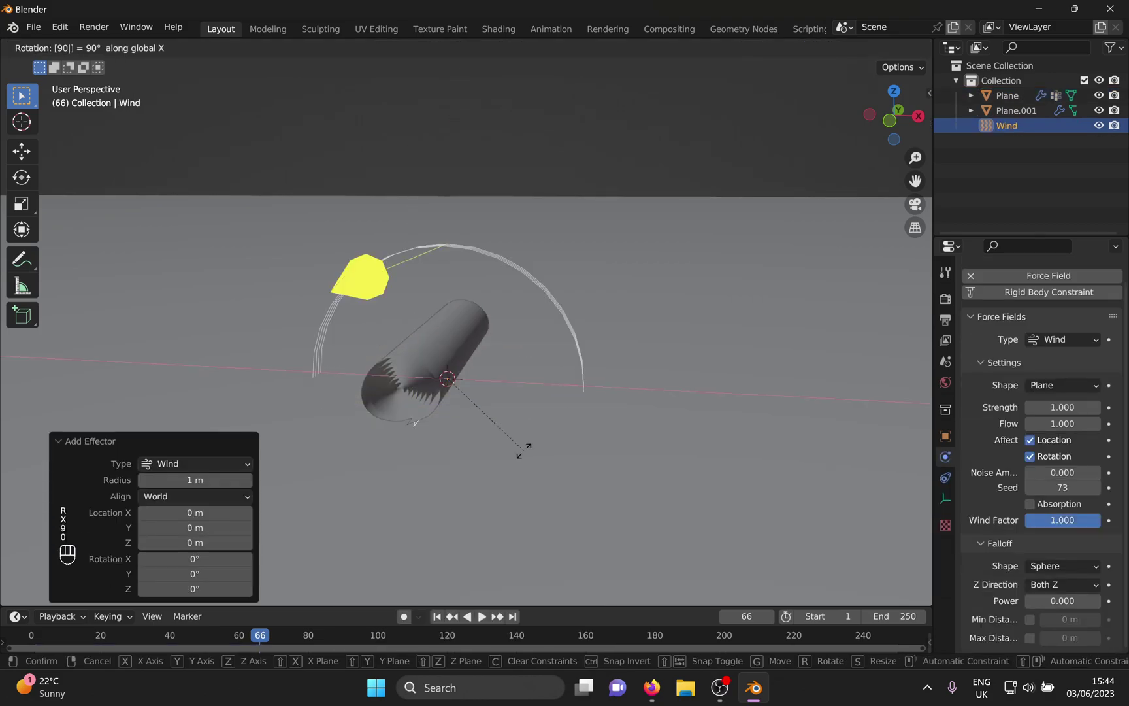
key("BackSpace")
key("BackSpace")
type("y90")
key("Return")
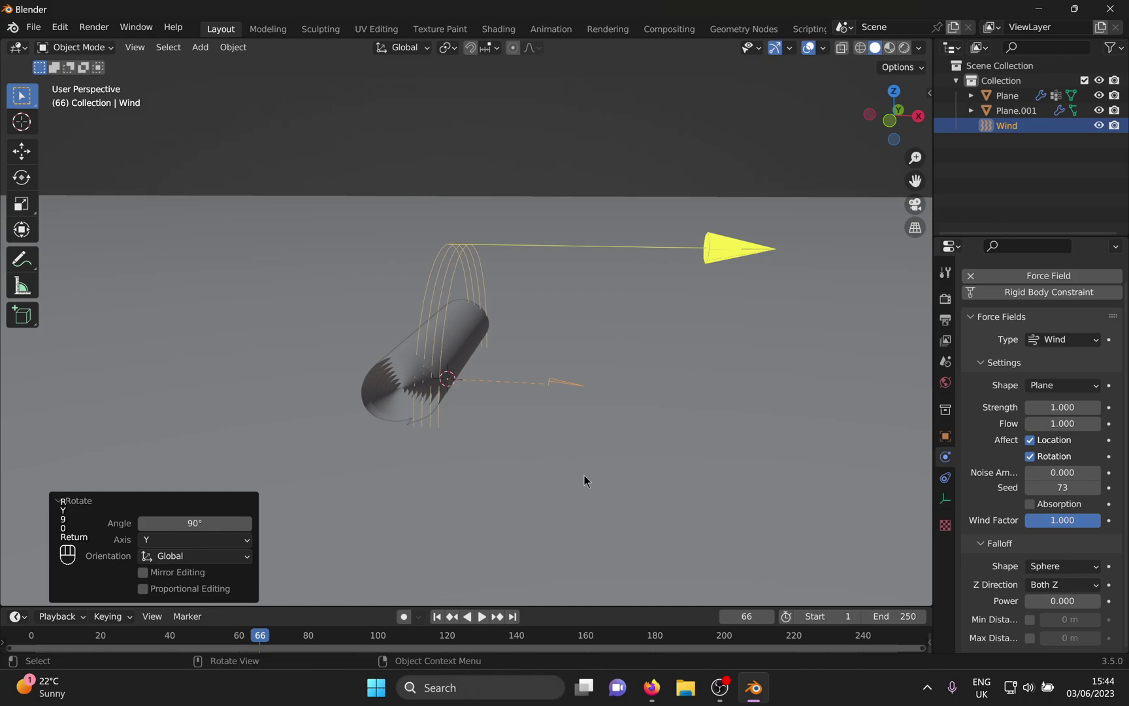
Move the wind field up and off to the left of the carpet
key("g")
key("Return")
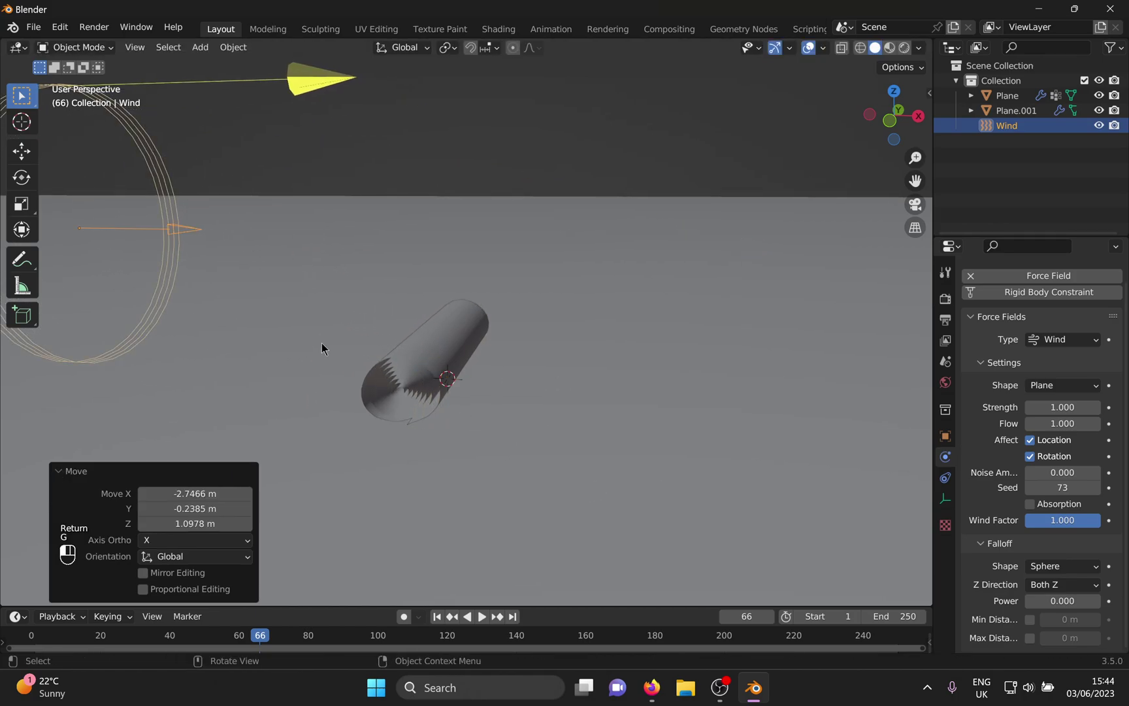
scroll(358, 360, "down", 6)
key("g")
left_click(462, 373)
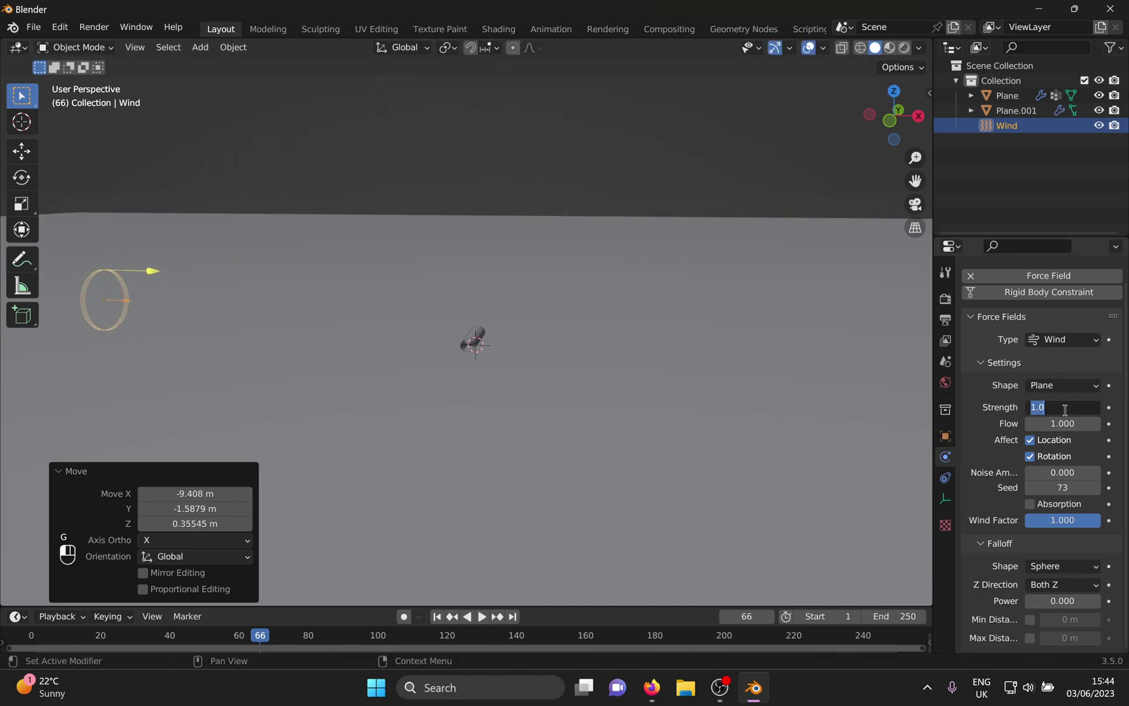
Set the wind field's Strength to 100
left_click(1065, 408)
type("100")
key("Return")
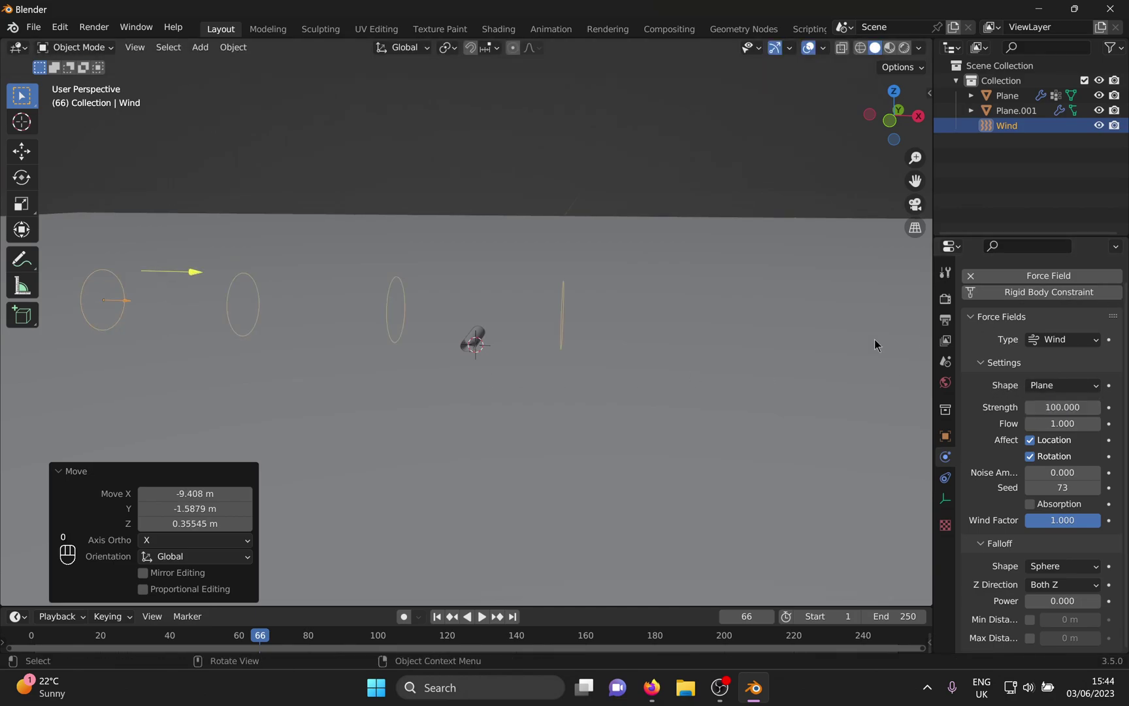
scroll(489, 459, "up", 4)
Frame the carpet, play the wind simulation while panning along, and stop at frame 154
left_click(489, 344)
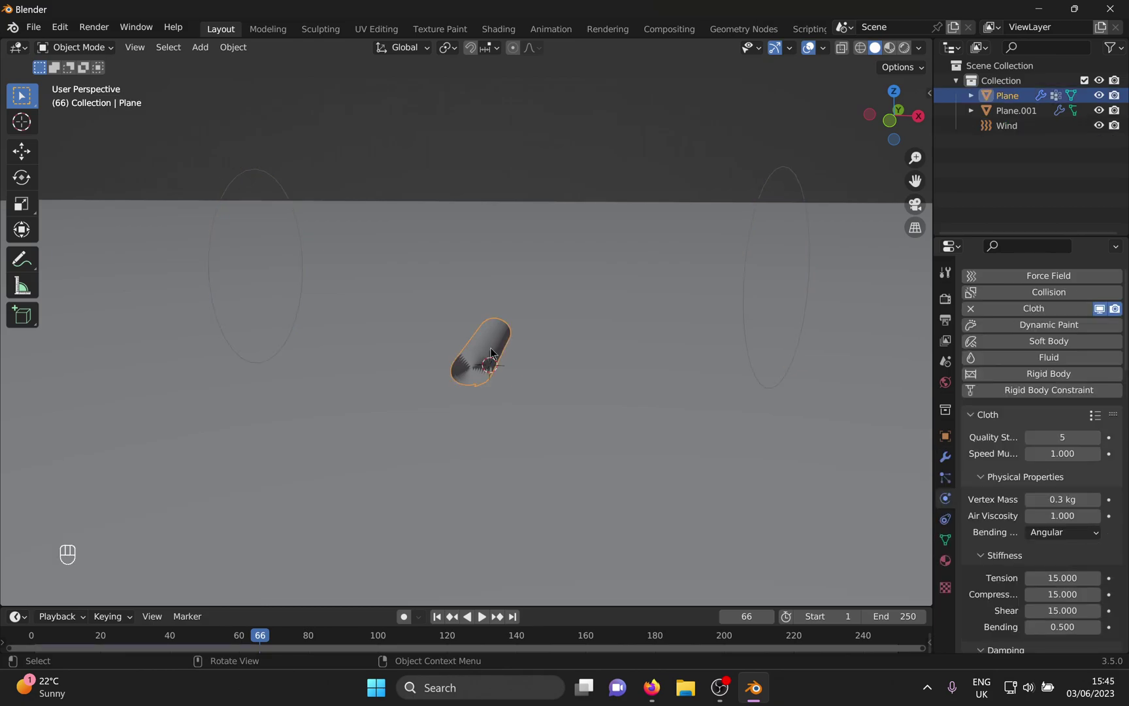
key("KP_Decimal")
key("space")
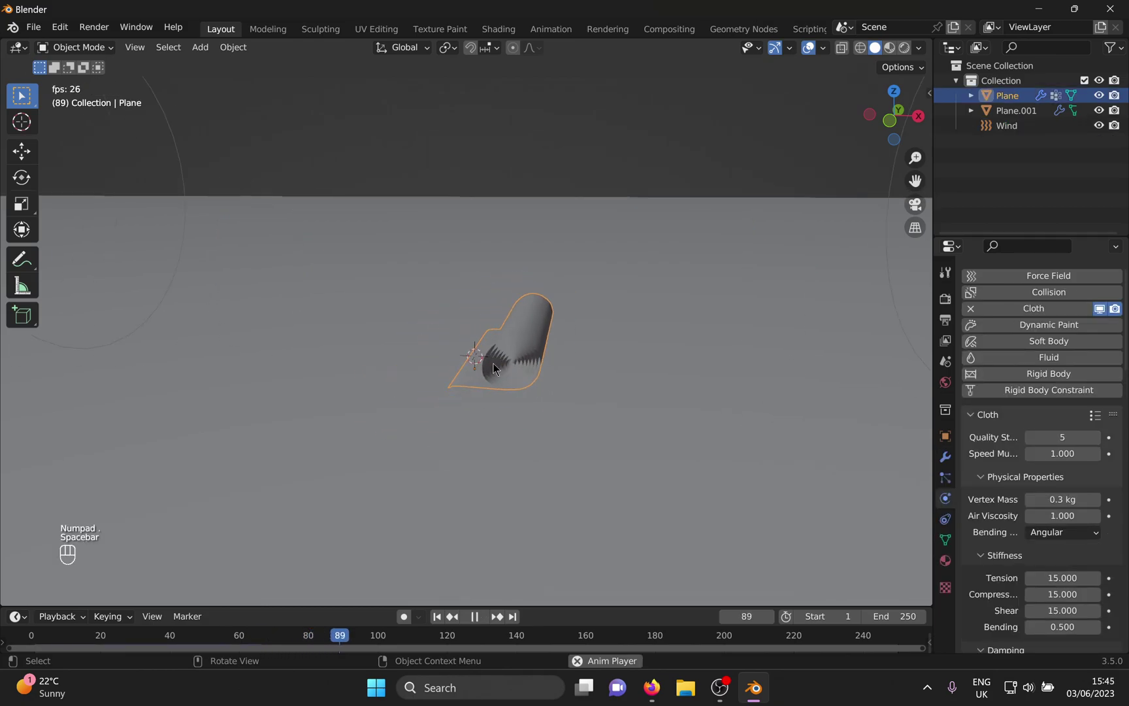
middle_click_drag(856, 377, 602, 382, "shift")
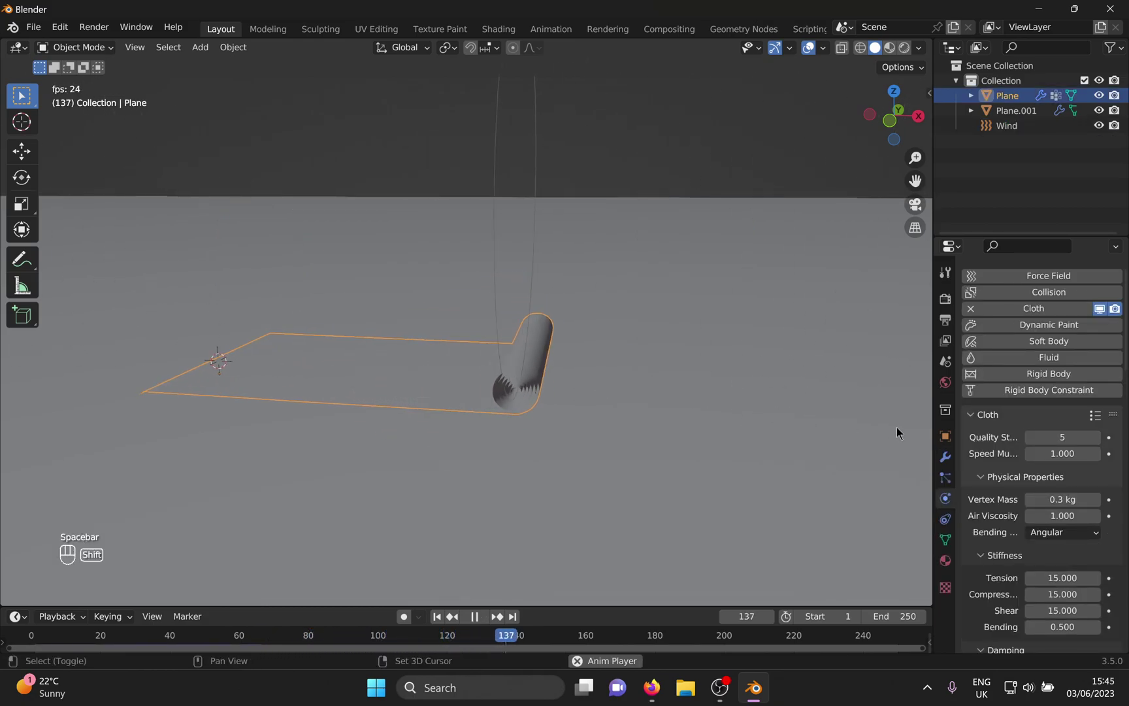
middle_click_drag(894, 430, 635, 411, "shift")
middle_click_drag(821, 444, 688, 435, "shift")
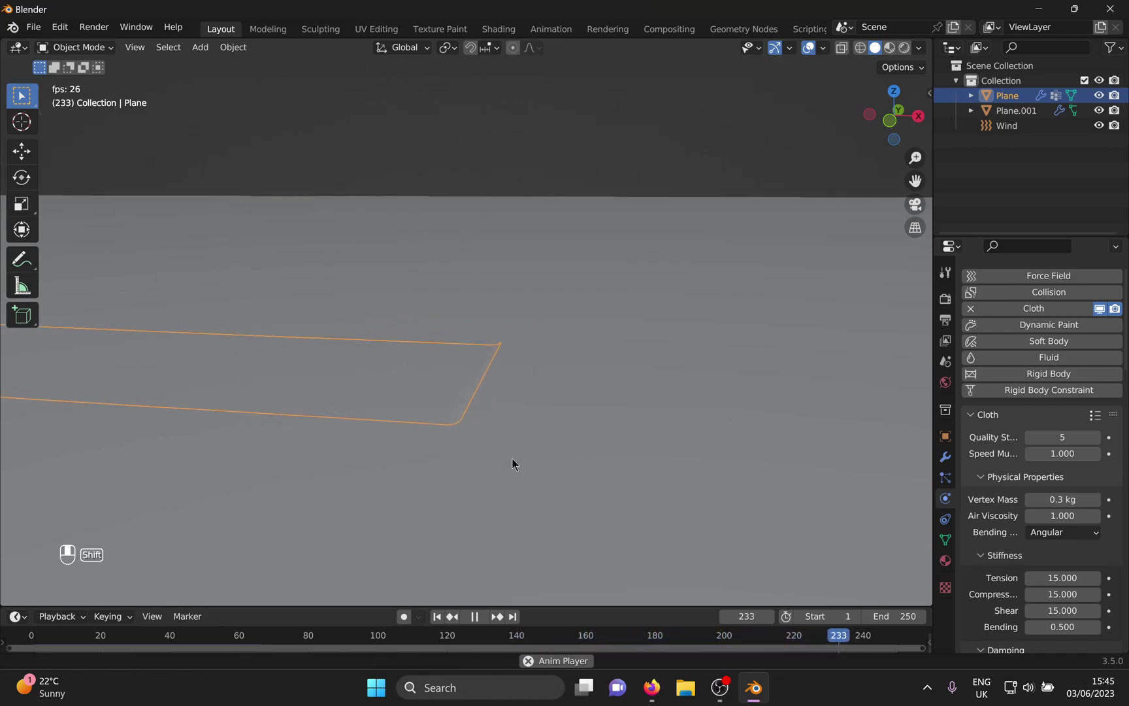
middle_click_drag(524, 460, 698, 460, "shift")
scroll(698, 460, "down", 3)
scroll(379, 458, "up", 3)
scroll(700, 456, "up", 4)
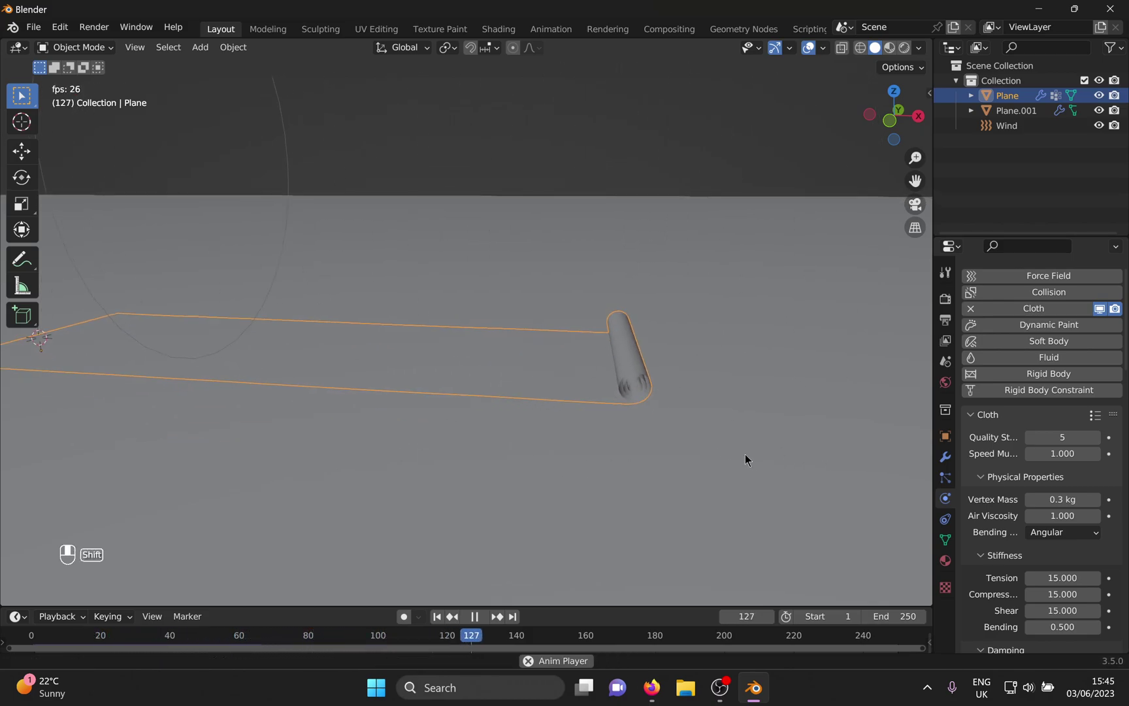
key("space")
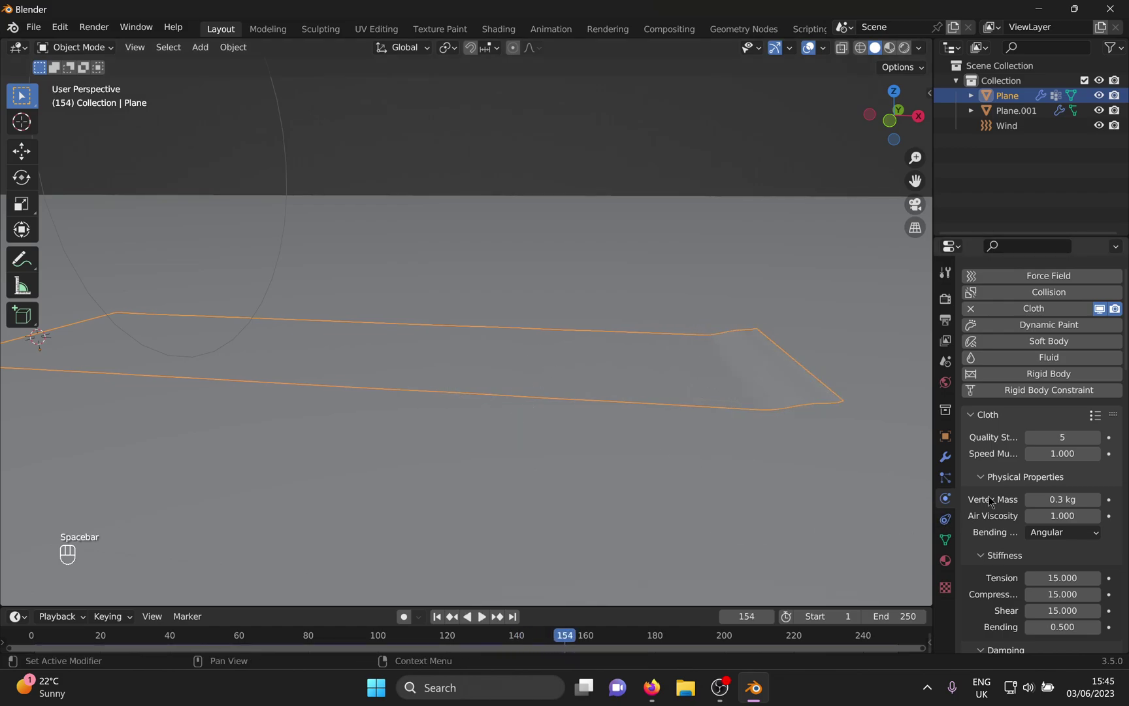
scroll(1015, 485, "down", 7)
scroll(1026, 487, "down", 10)
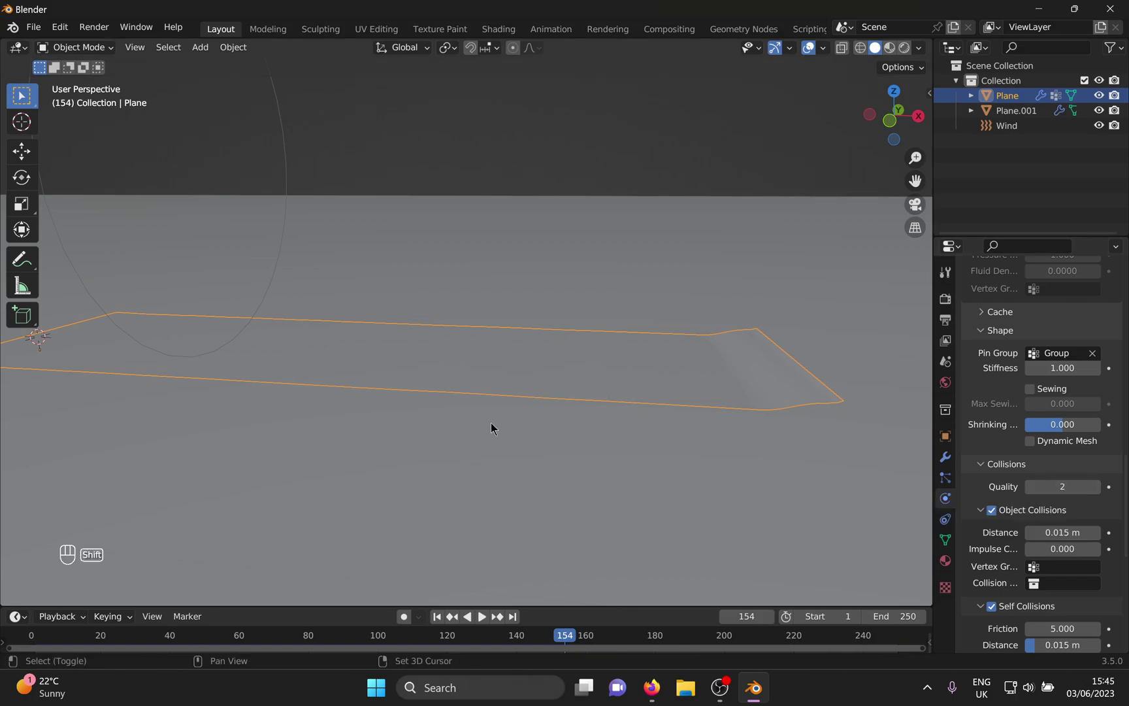
middle_click_drag(494, 423, 456, 445)
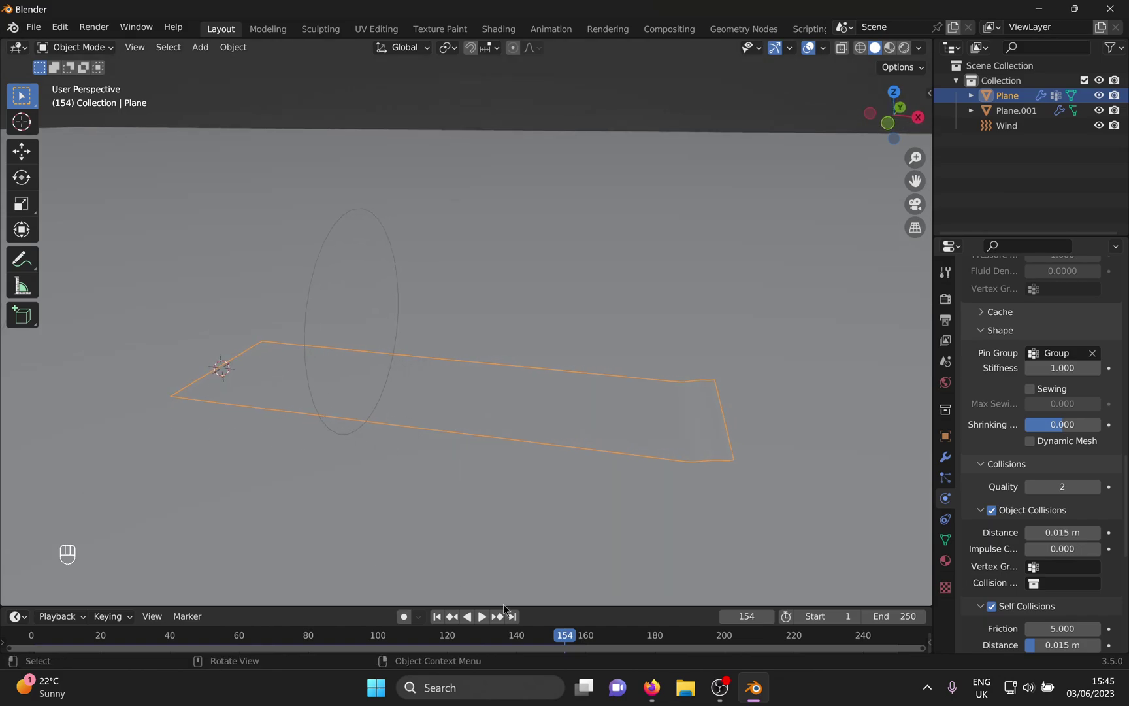
key("space")
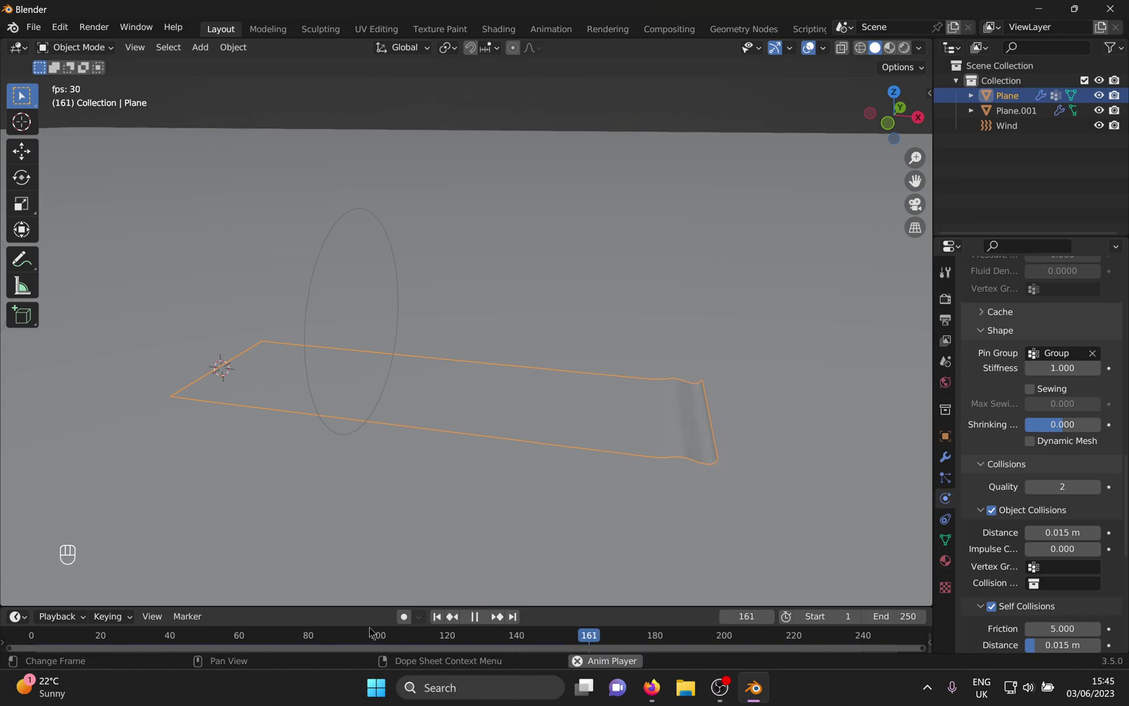